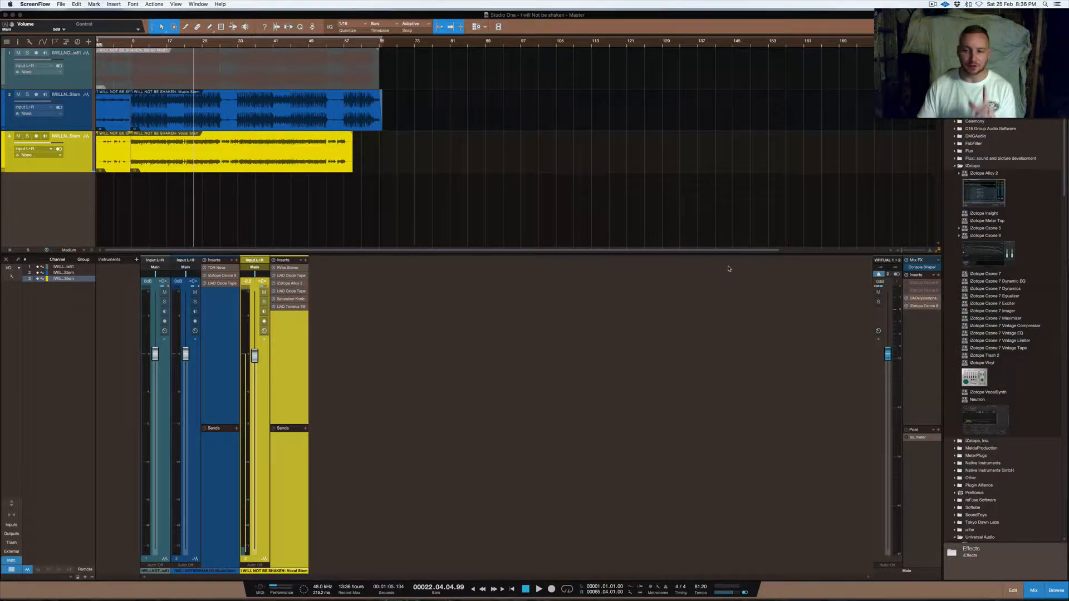
Open the UAD elysia alpha master insert on the main output channel and place its window over the arrangement
click(916, 299)
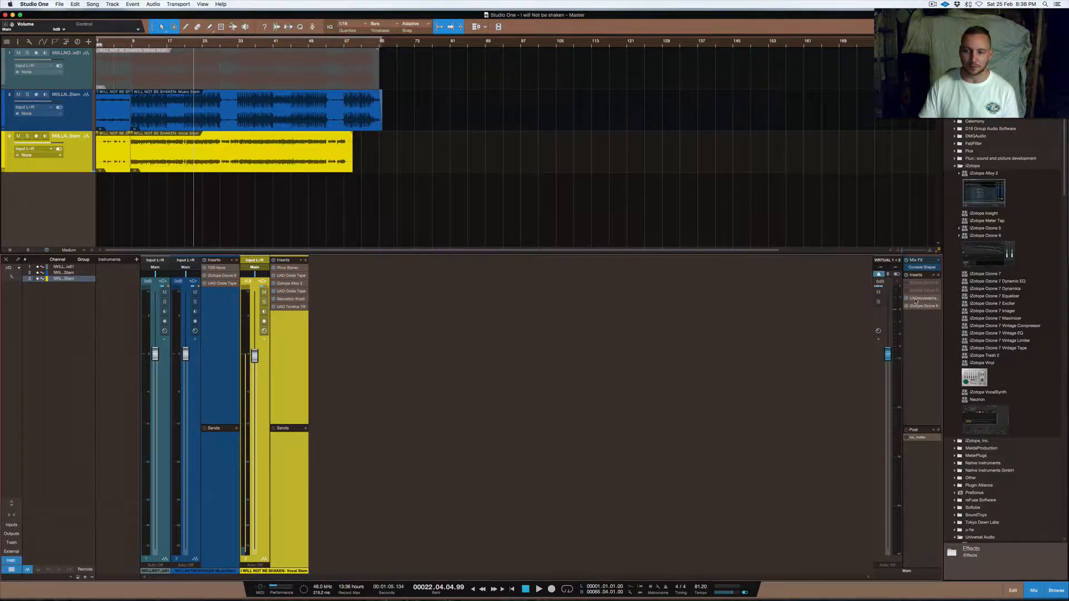
drag(555, 101, 554, 92)
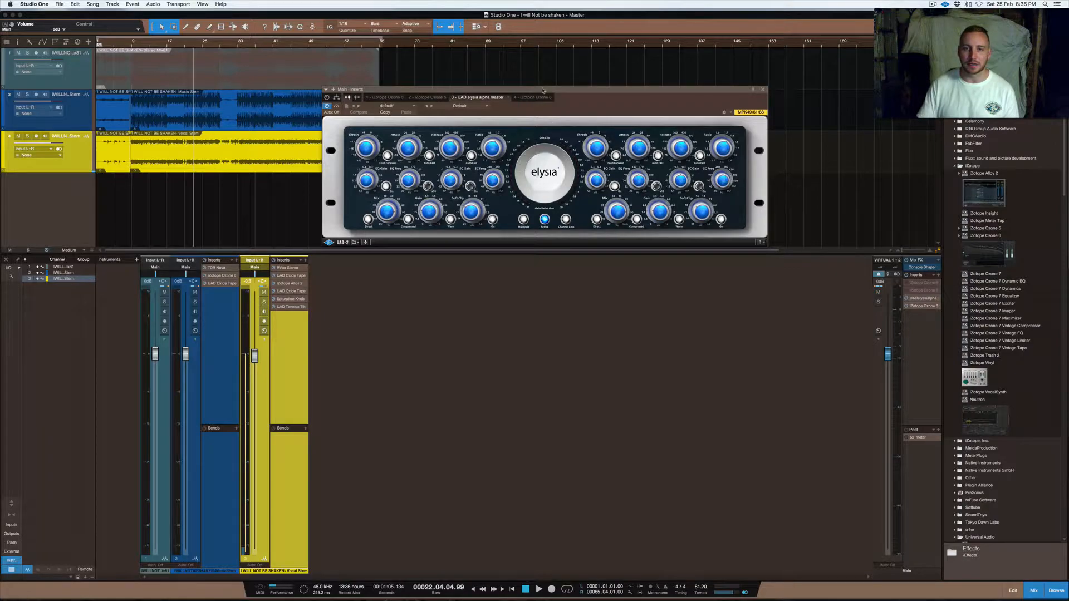
drag(541, 90, 539, 101)
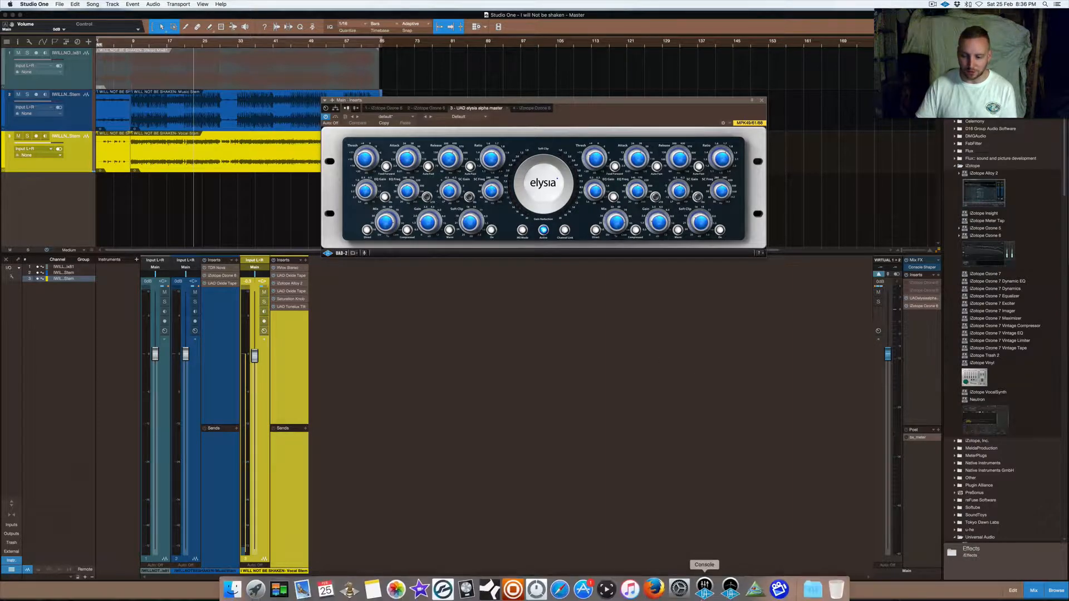
Switch to Firefox and search the web for plugin alliance in a new tab, closing the YouTube tab
click(659, 586)
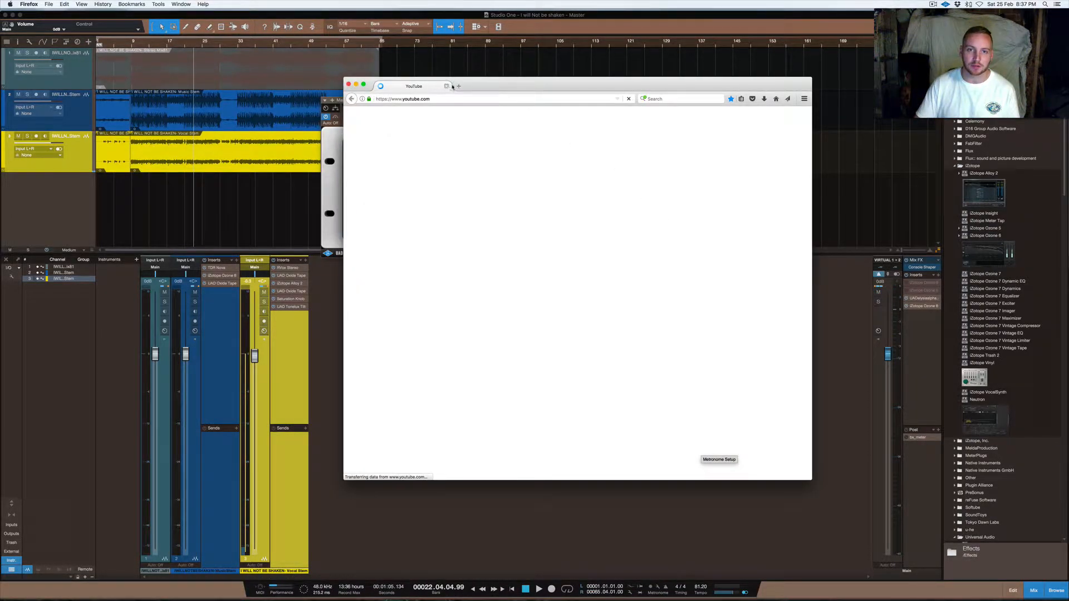
click(449, 87)
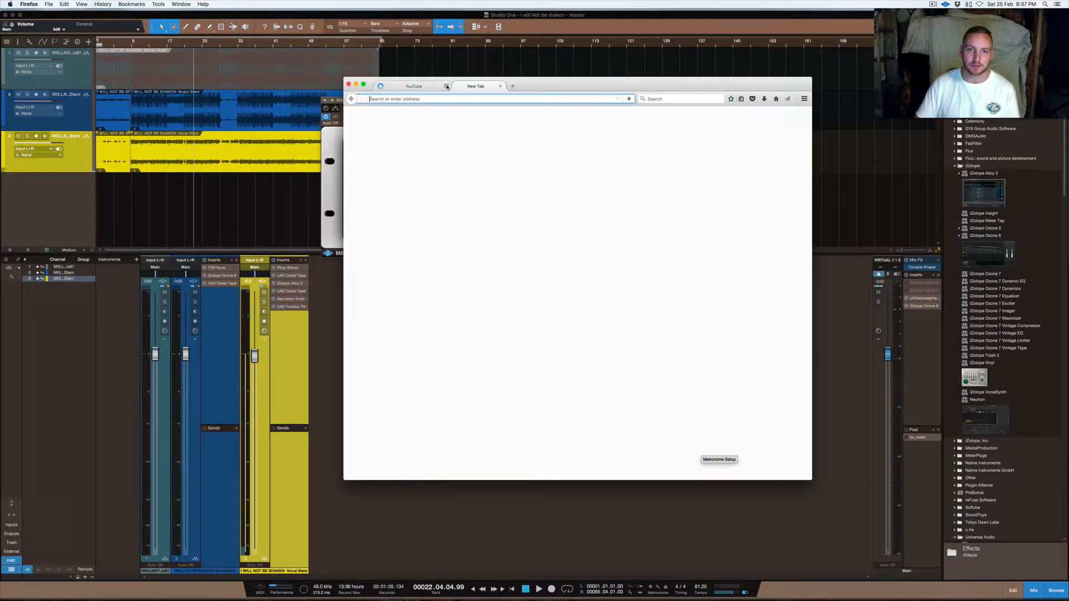
click(508, 143)
text(P)
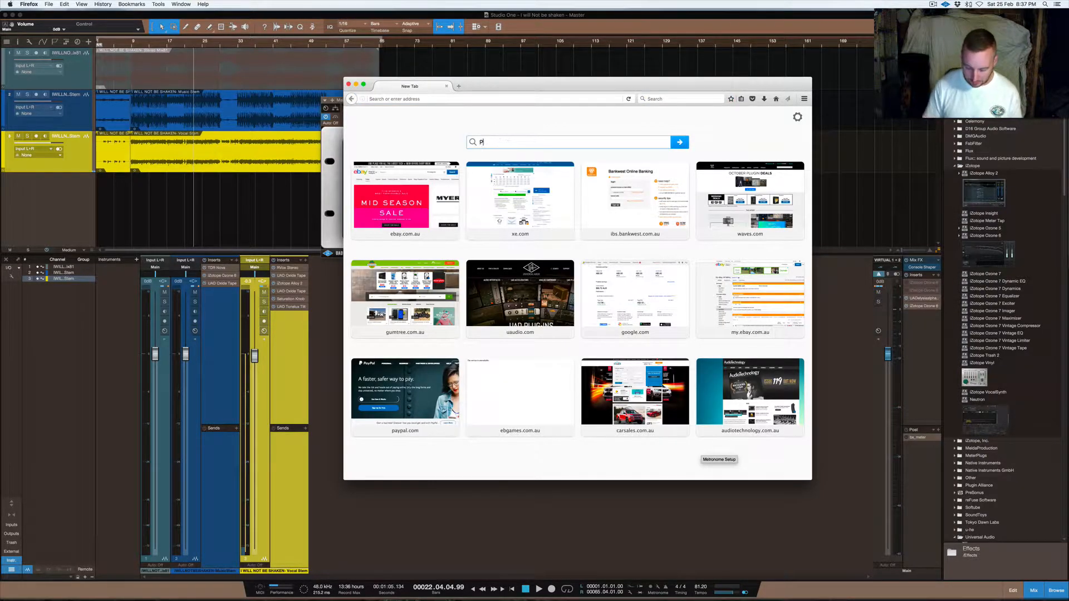
text(lugin alliance)
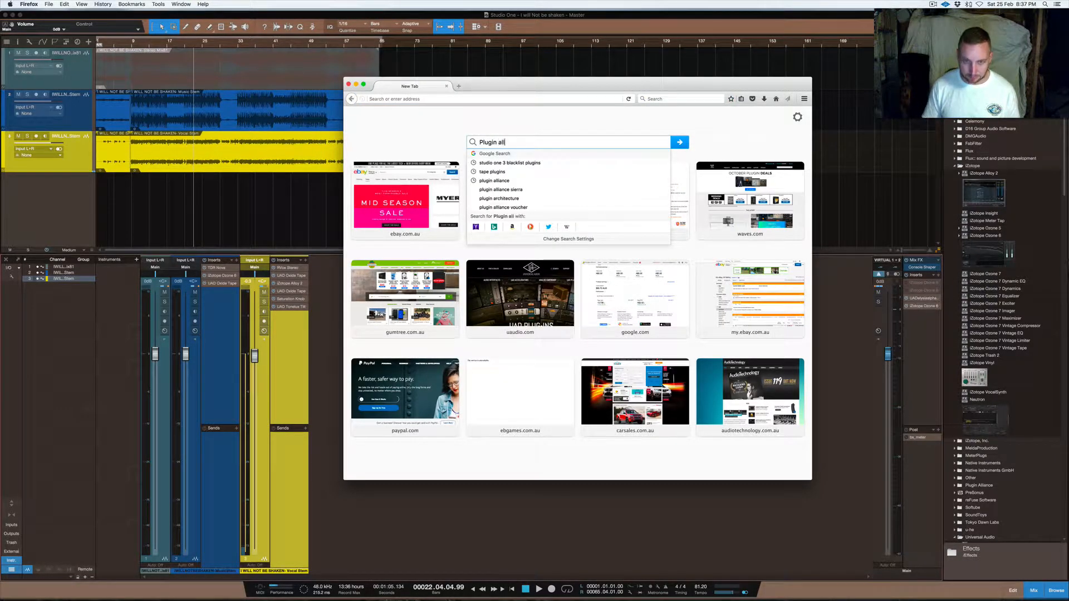
key(Down)
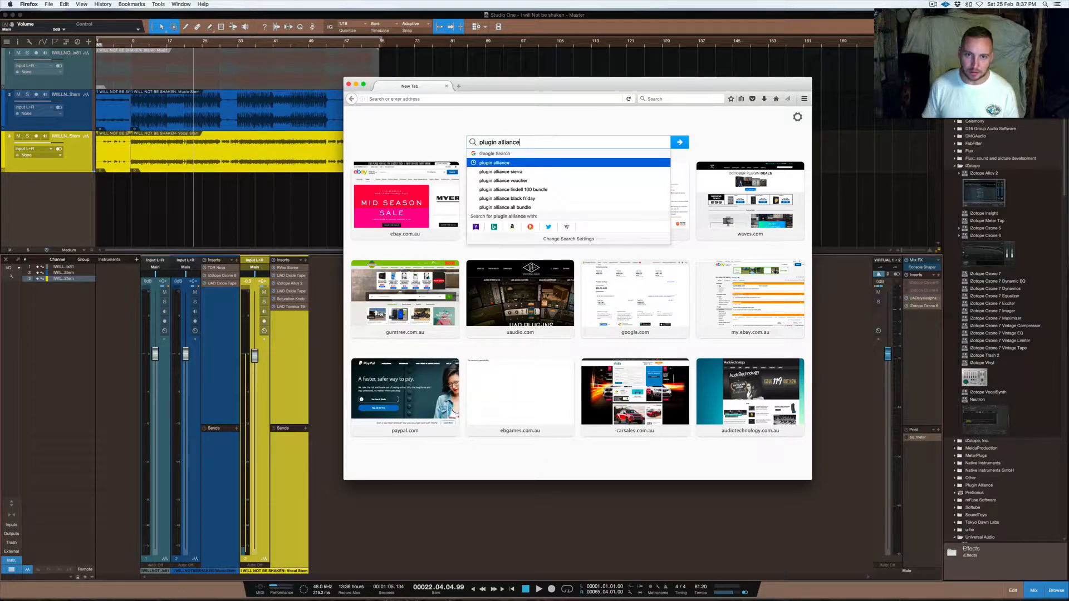
key(Return)
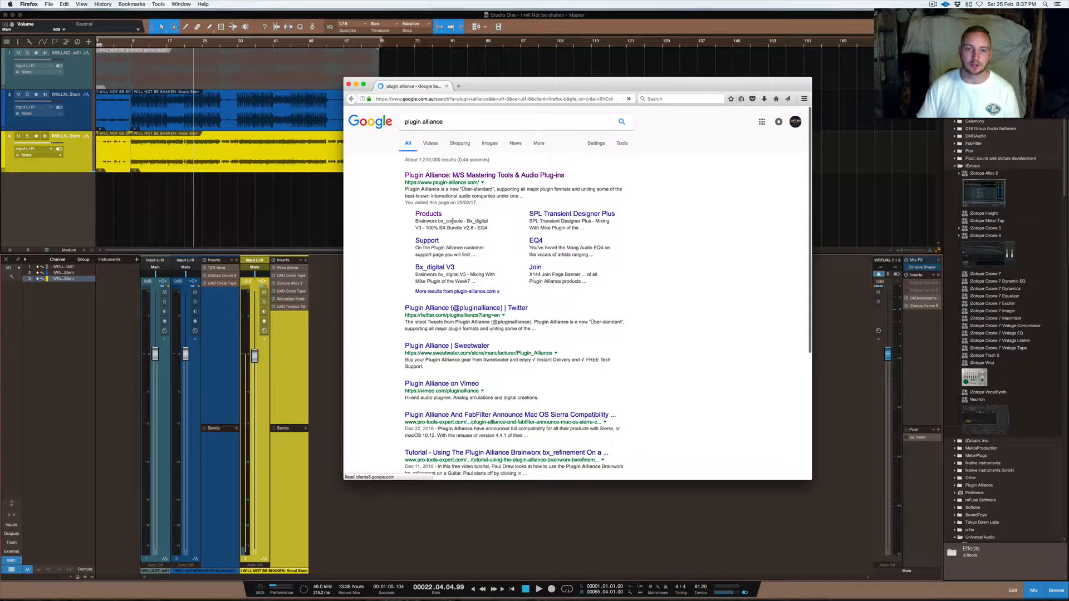
Go to Plugin Alliance's products page and open the elysia alpha compressor's product page
click(433, 214)
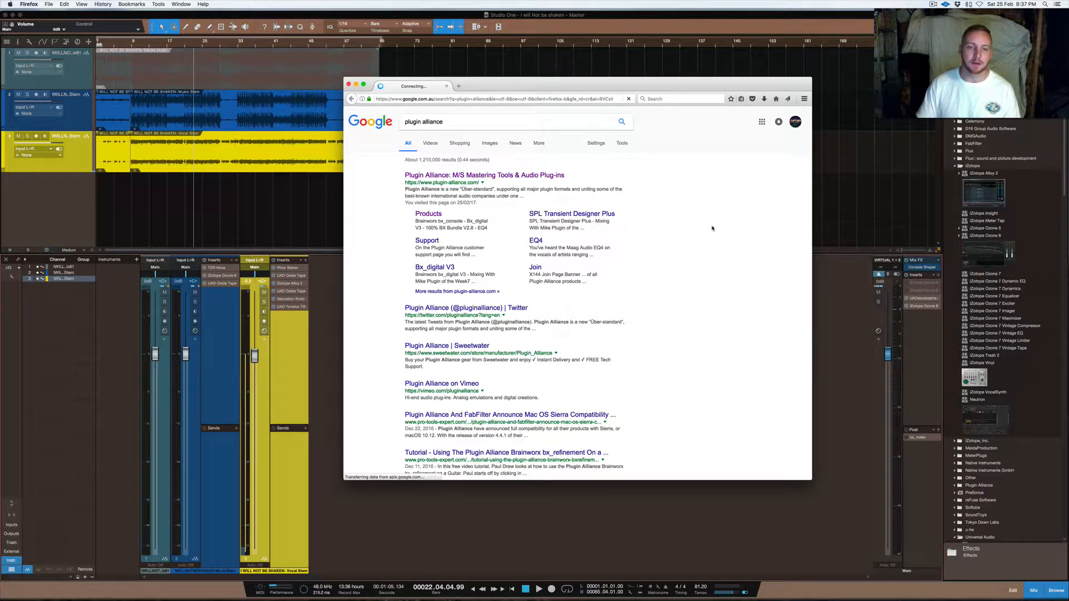
scroll(612, 167, down, 10)
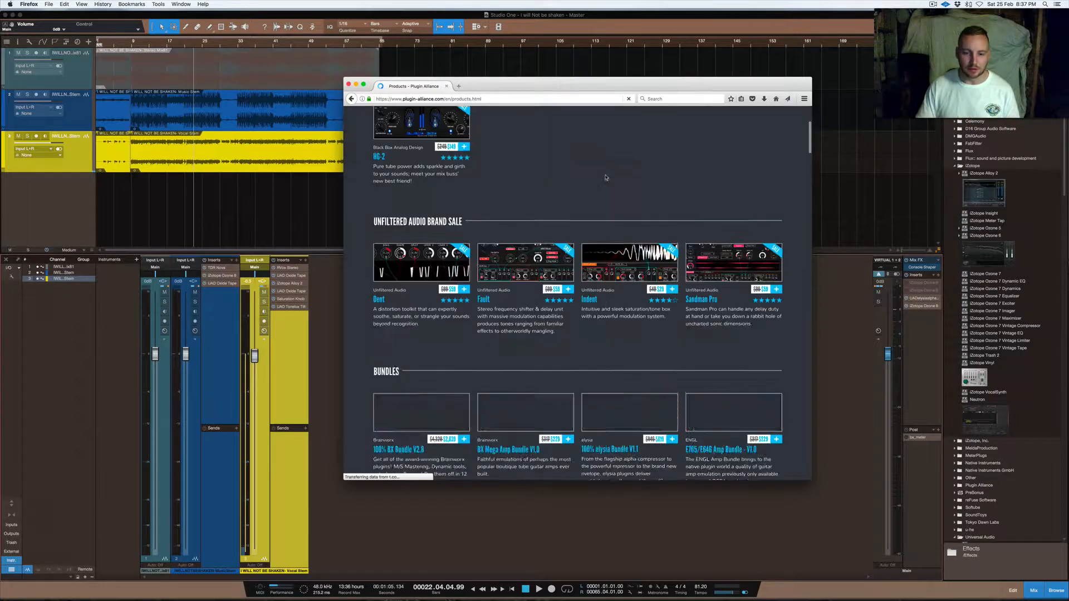
scroll(617, 215, down, 15)
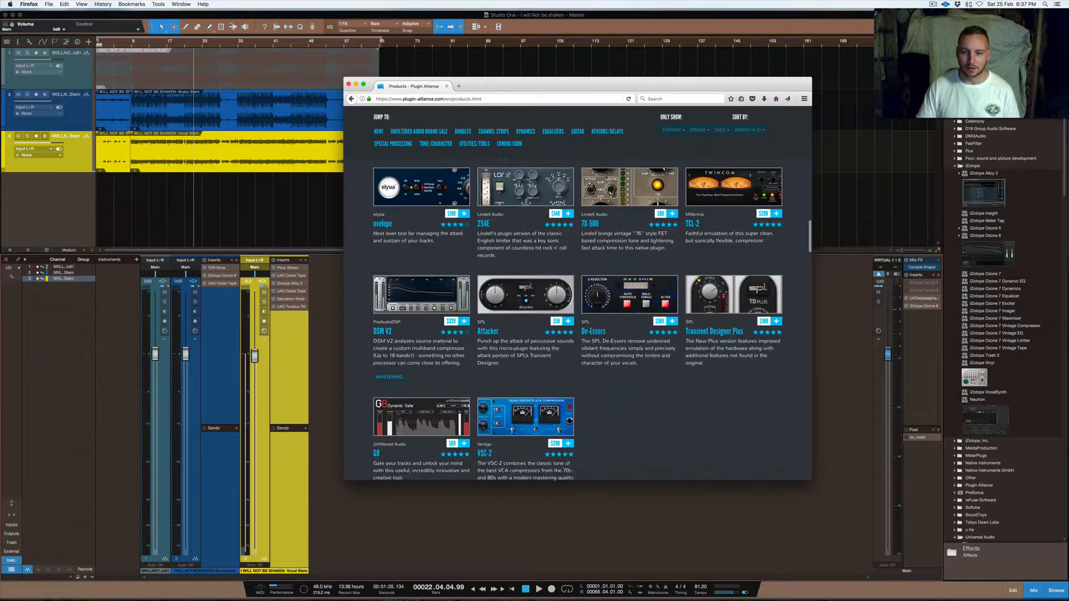
click(617, 215)
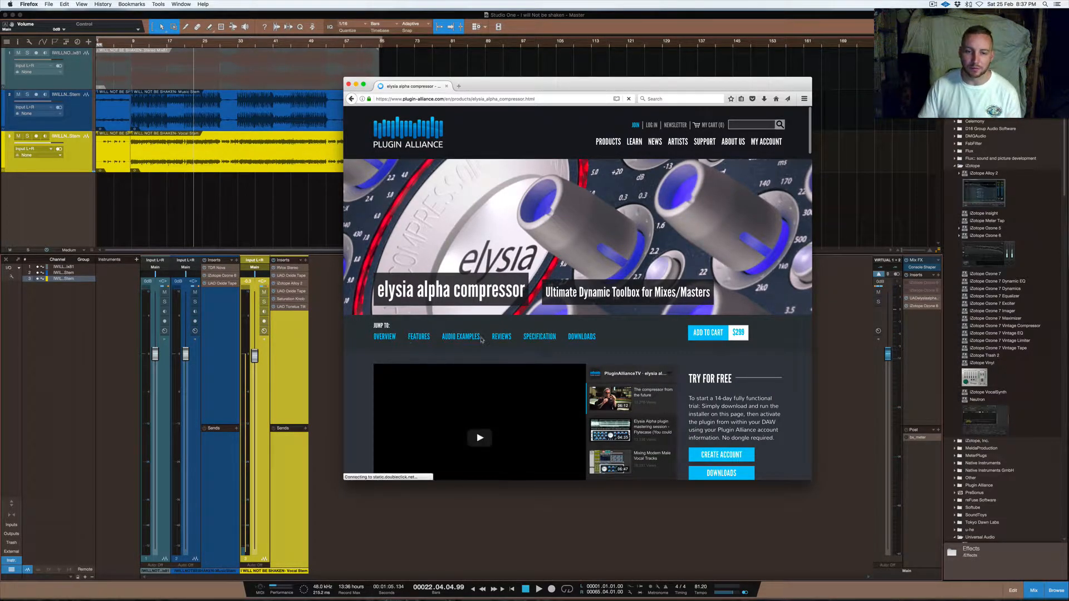
Examine the product images of the elysia alpha compressor, then minimise the browser to return to Studio One
scroll(490, 262, down, 5)
click(427, 193)
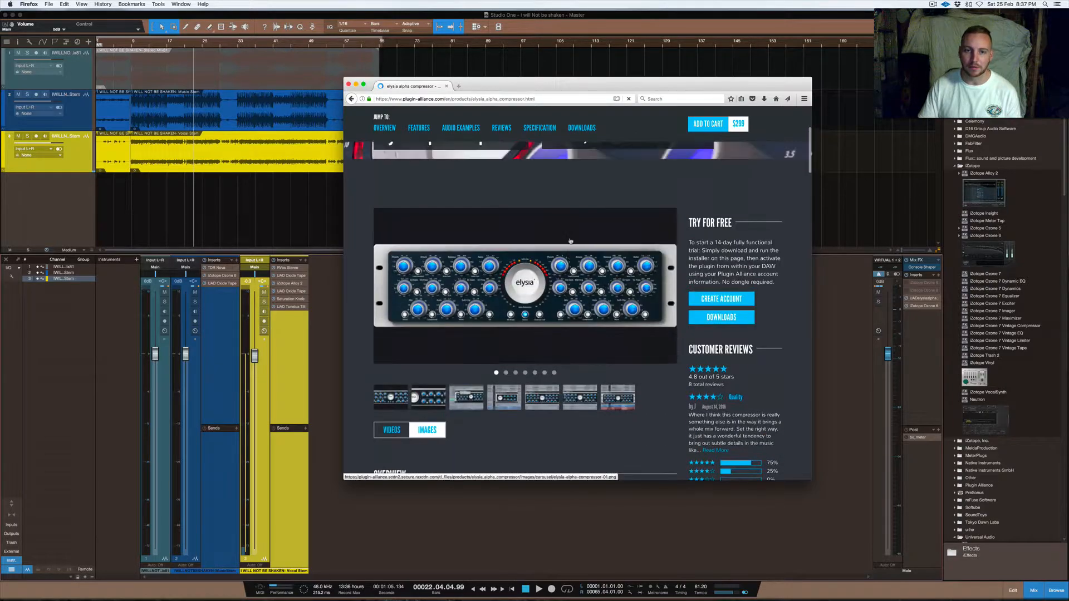
scroll(524, 268, up, 2)
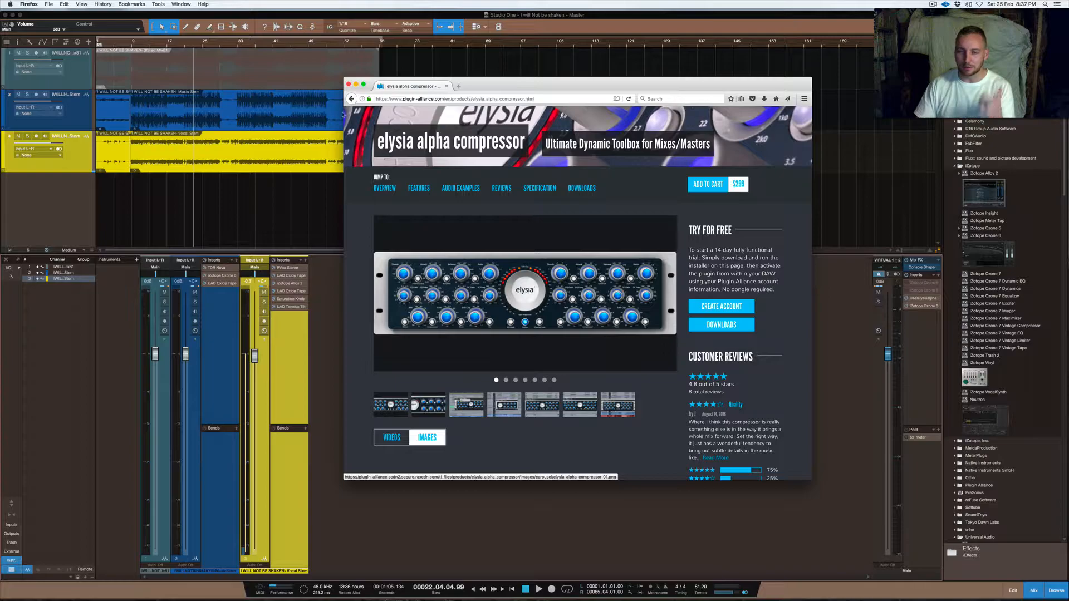
click(355, 84)
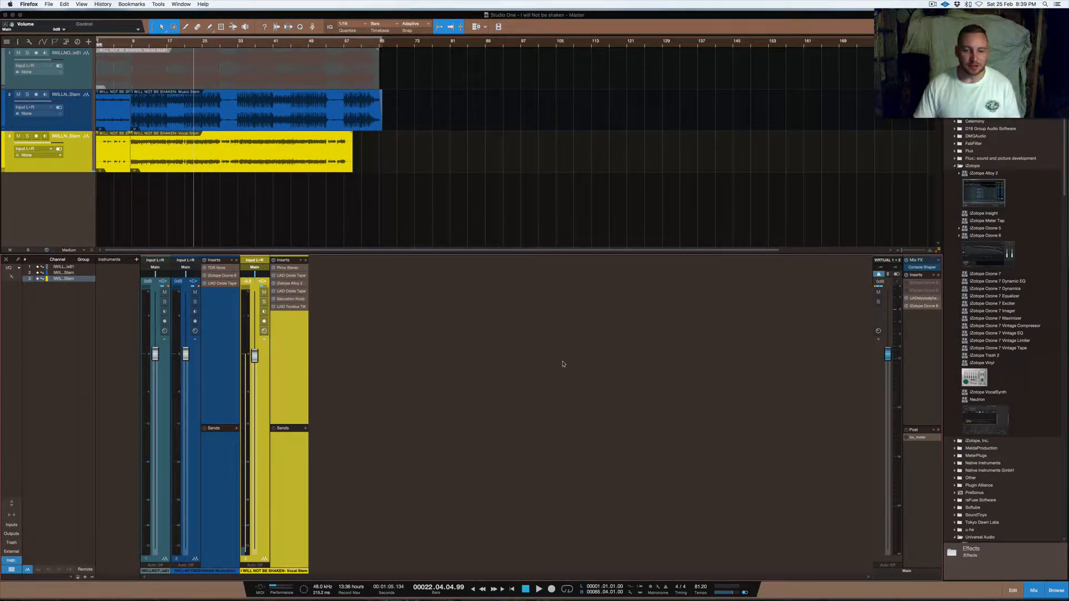
click(643, 589)
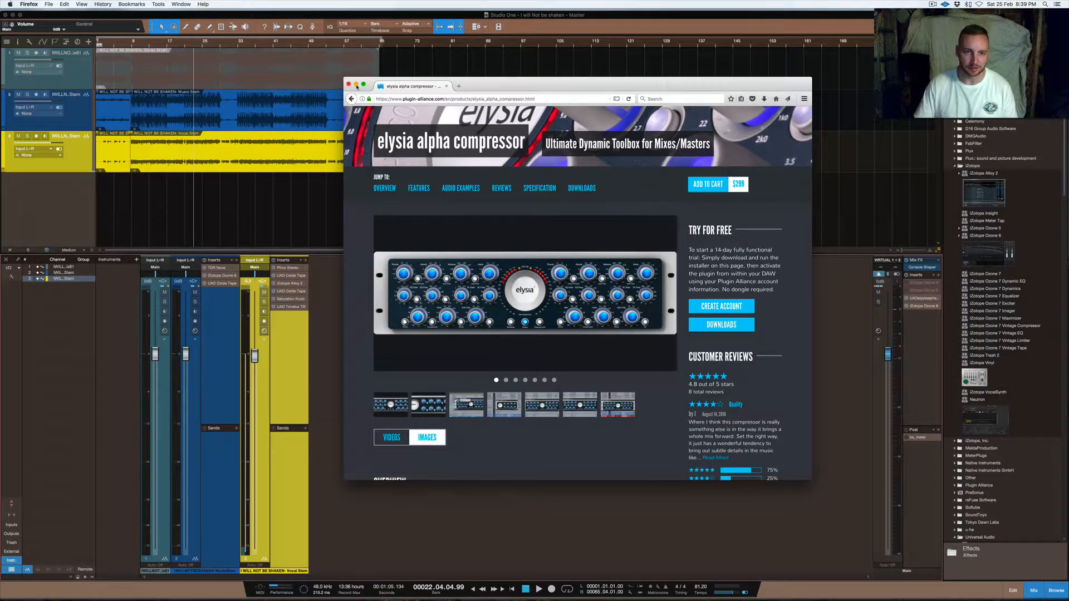
click(357, 85)
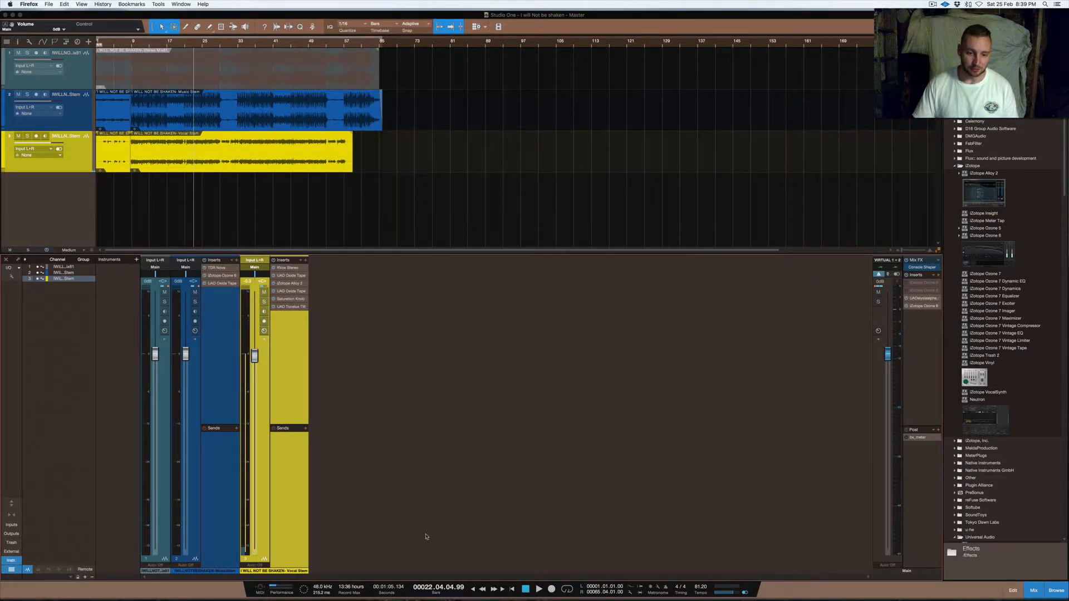
Toggle Channel Link on the elysia alpha compressor and close its window
click(599, 330)
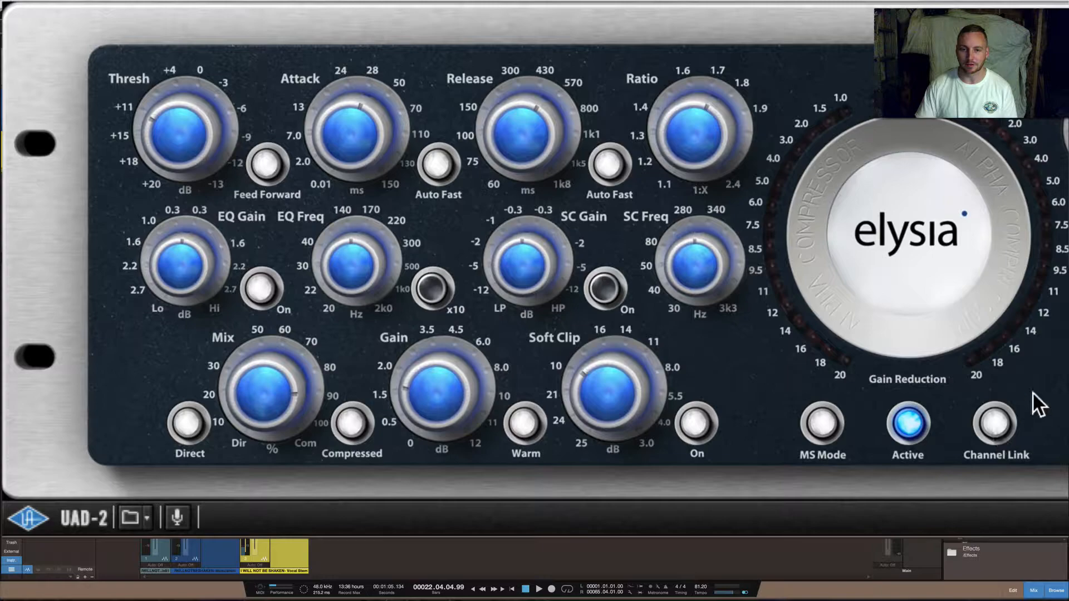
click(991, 424)
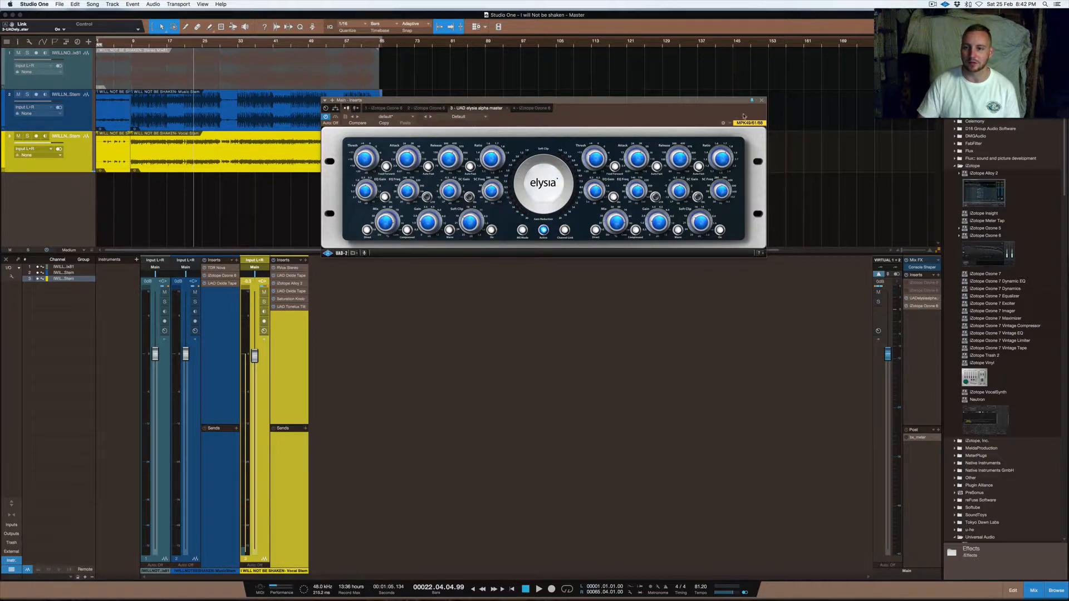
click(761, 100)
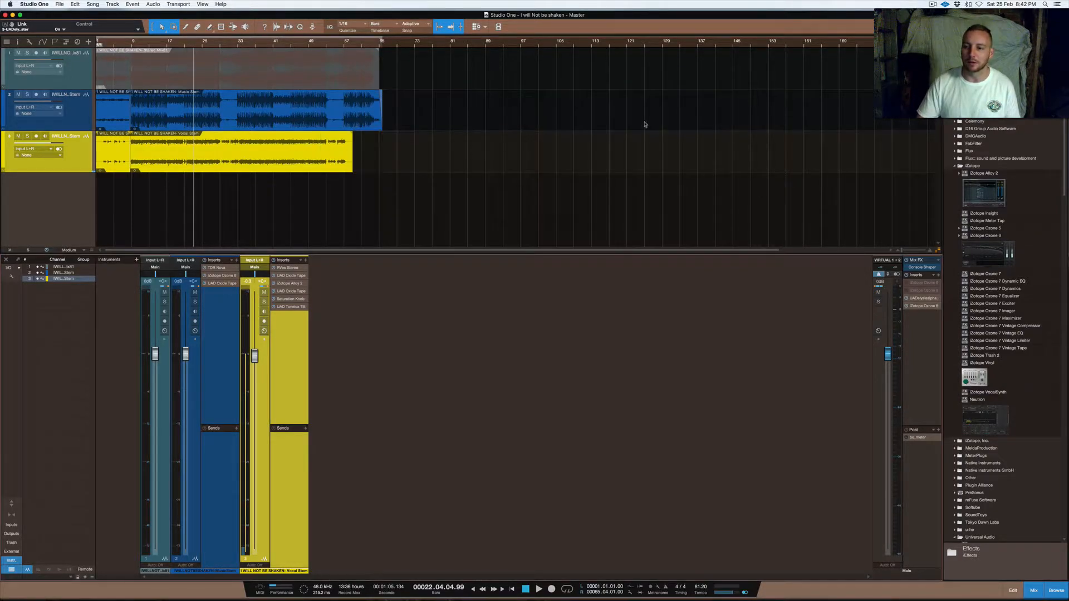
Remove the UAD Tonelux Tilt insert from the end of the vocal stem's effects chain
right_click(302, 310)
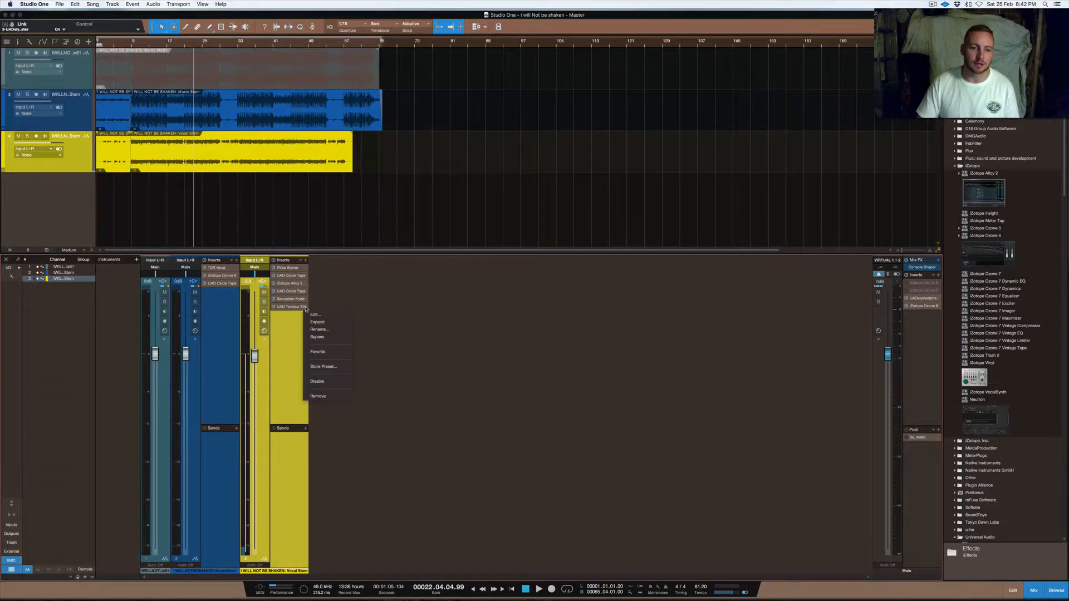
click(326, 394)
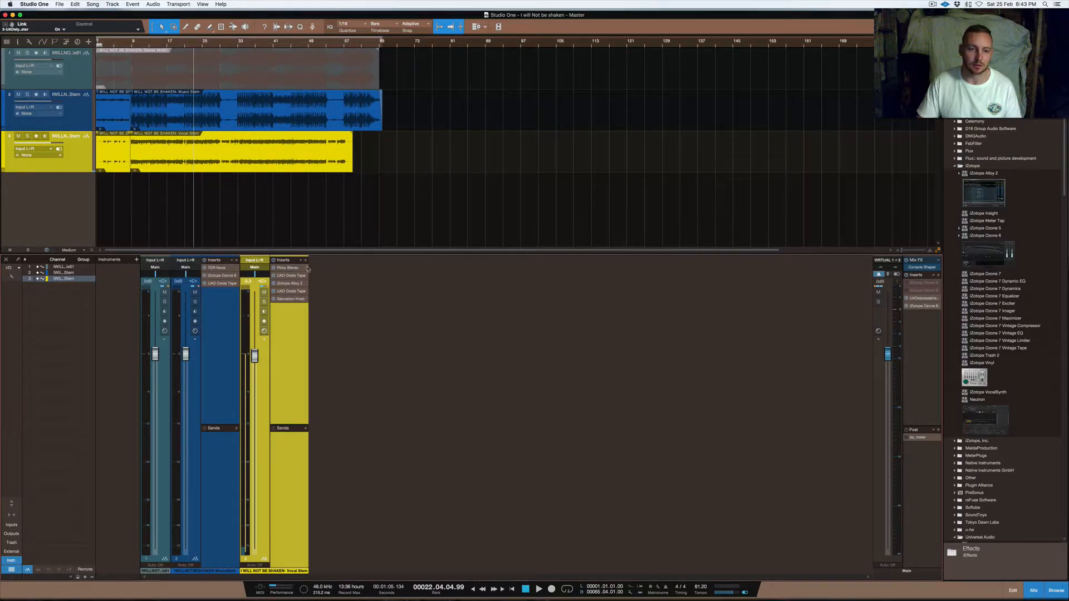
Examine the second UAD Oxide Tape insert on the vocal stem, then close its window
click(292, 291)
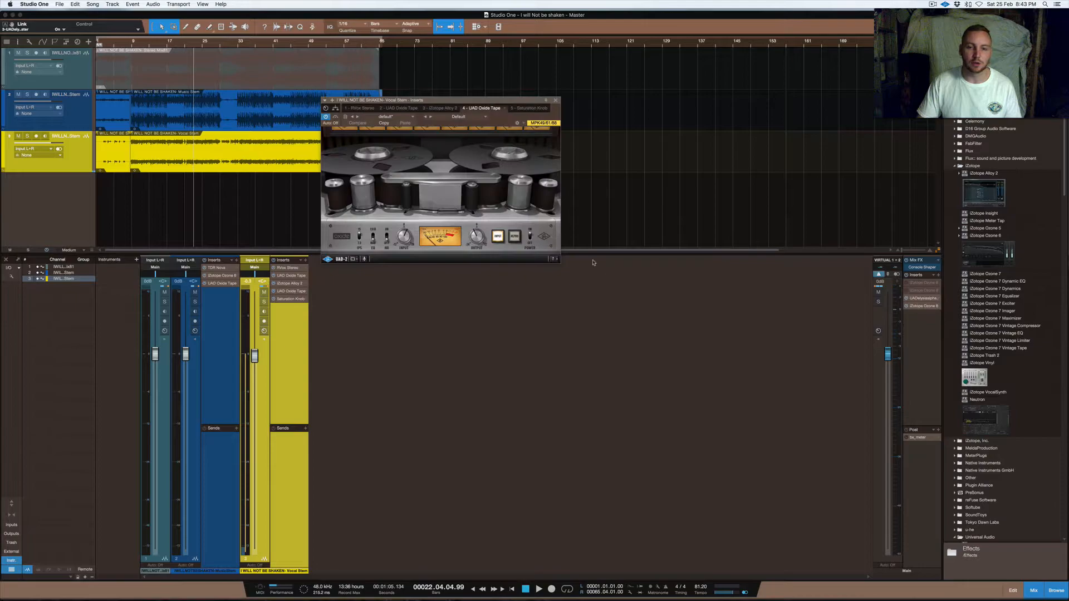
drag(467, 103, 611, 156)
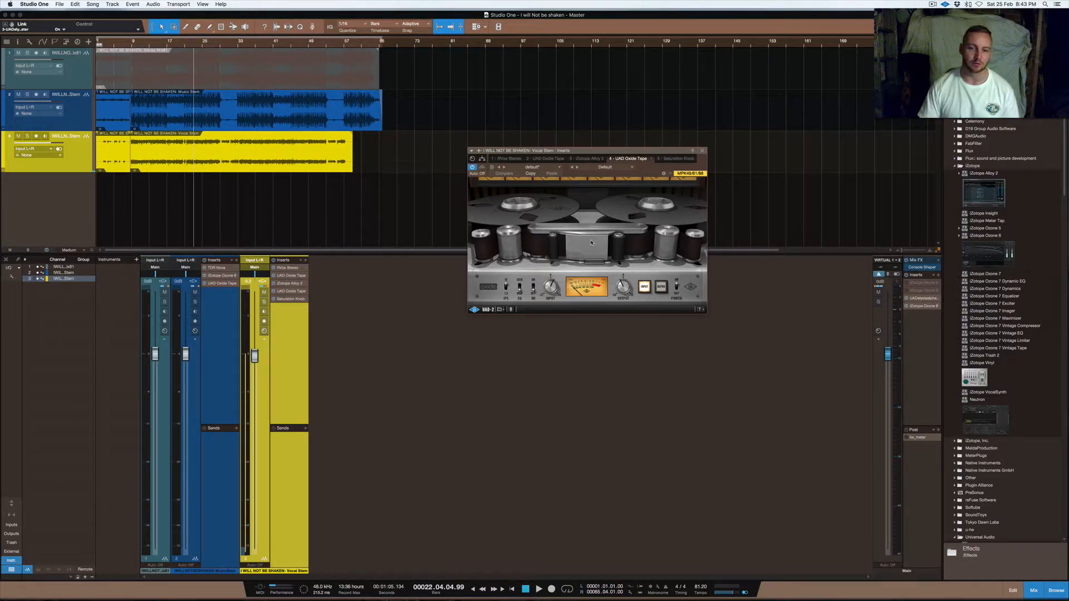
click(702, 151)
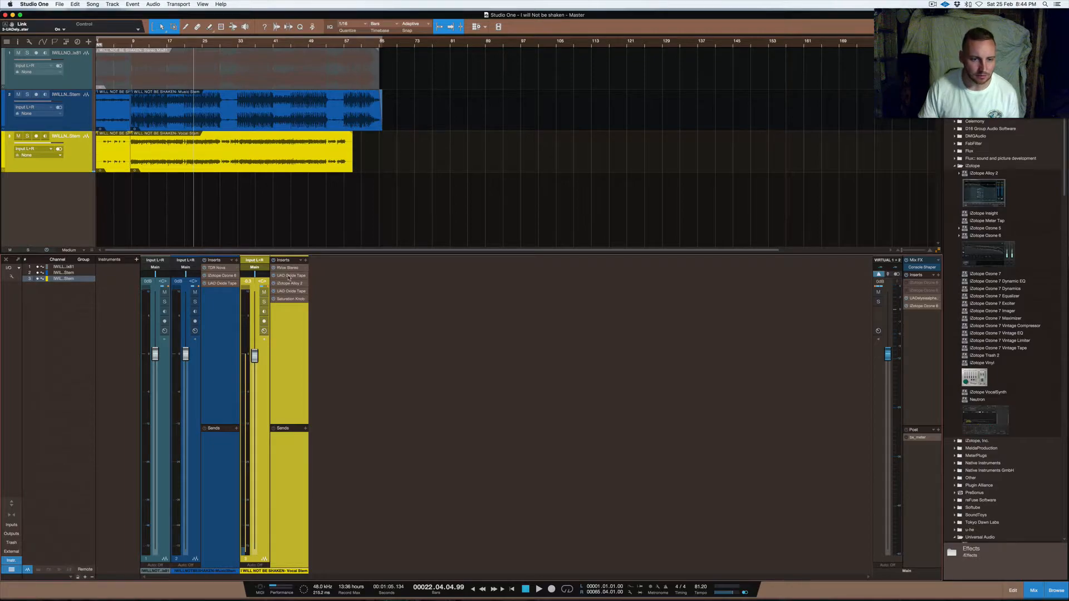
double_click(301, 290)
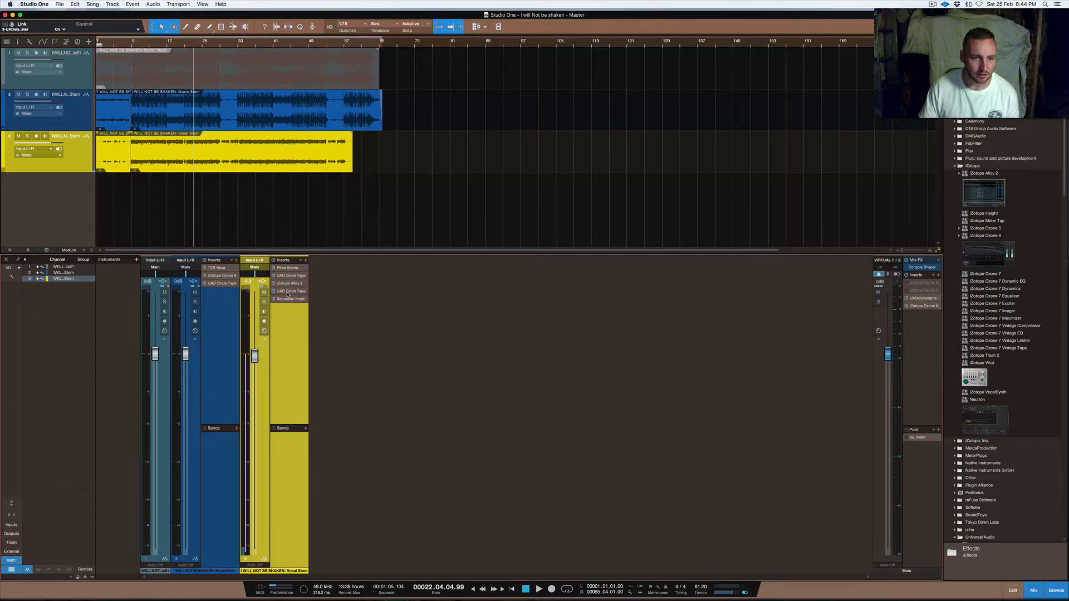
click(702, 150)
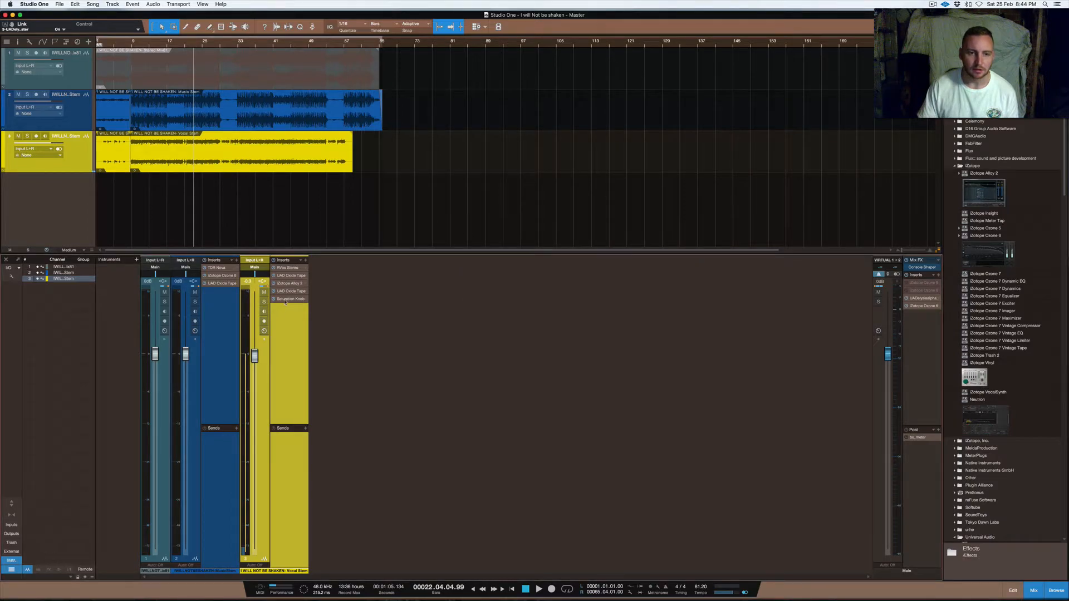
Open the last iZotope Ozone 6 insert on the main output channel and lower its window slightly
double_click(922, 306)
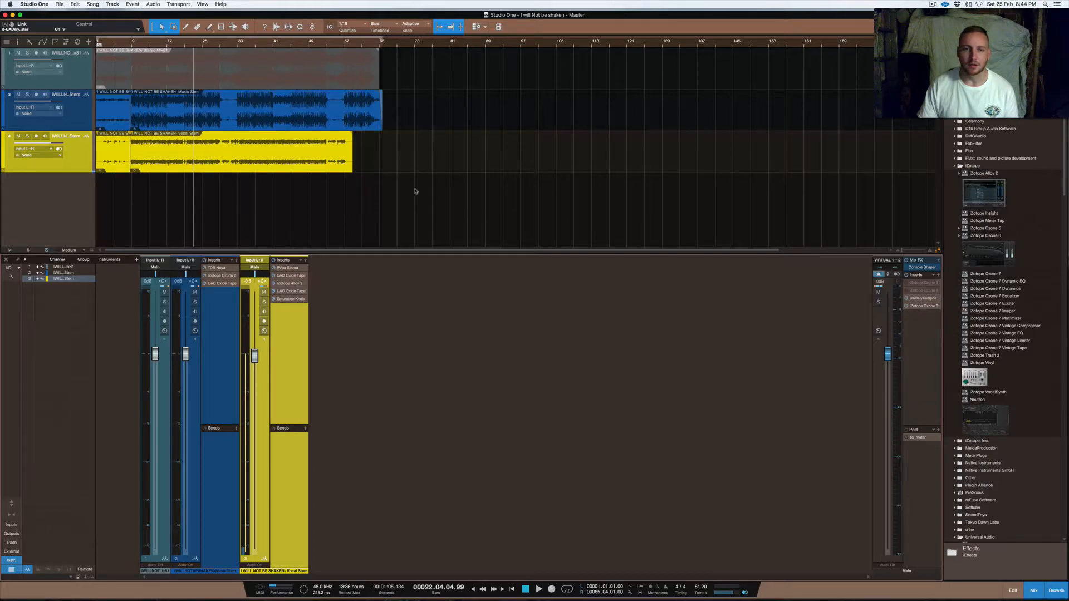
drag(525, 104, 525, 136)
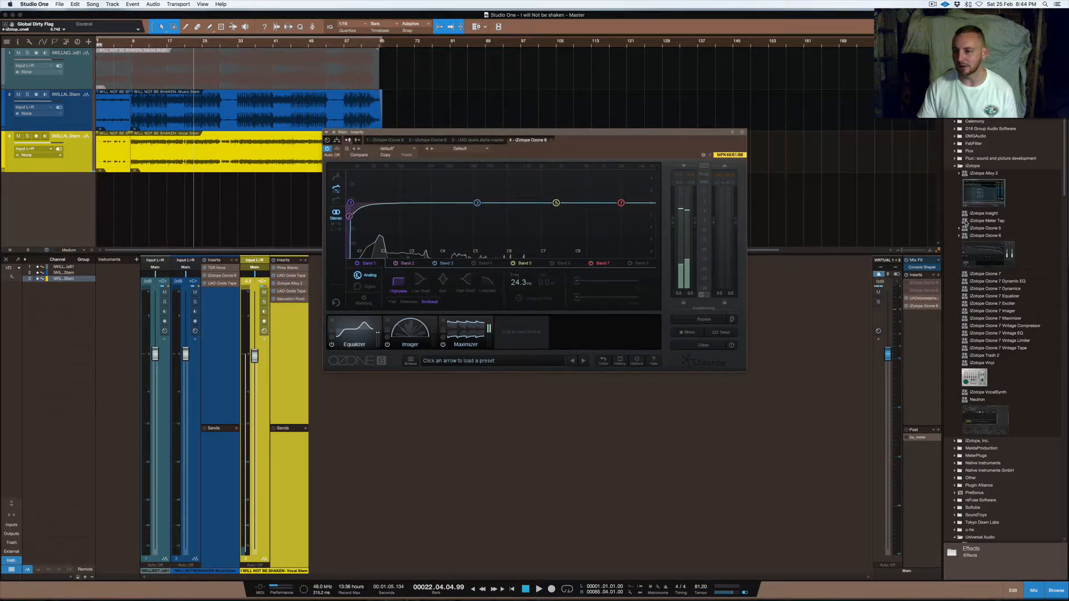
Add iZotope Ozone 7 in demo mode after the last main output insert and show its Maximizer module
click(991, 275)
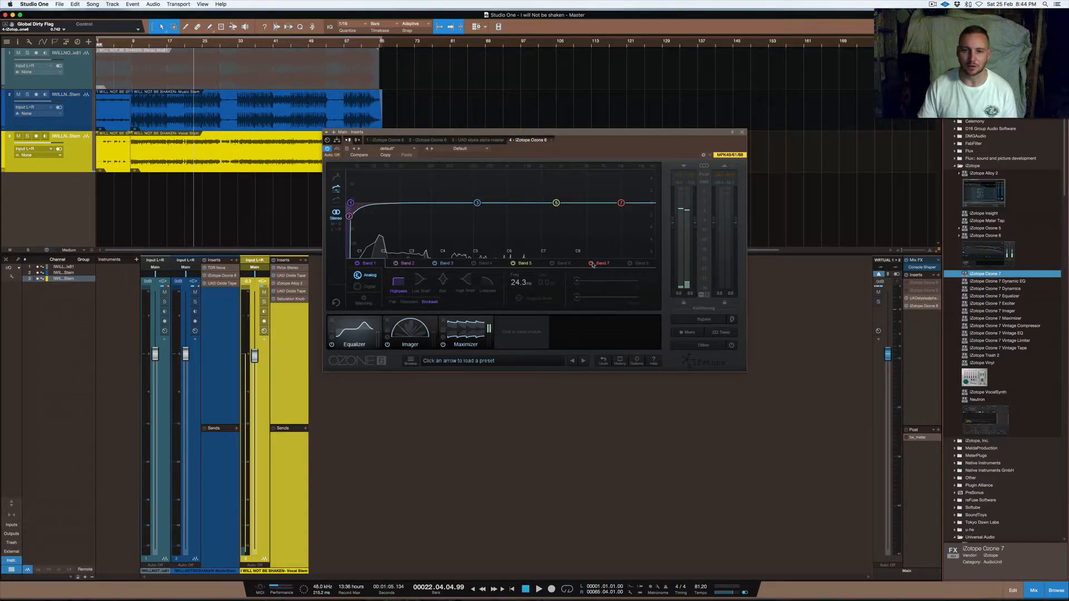
drag(991, 276, 929, 323)
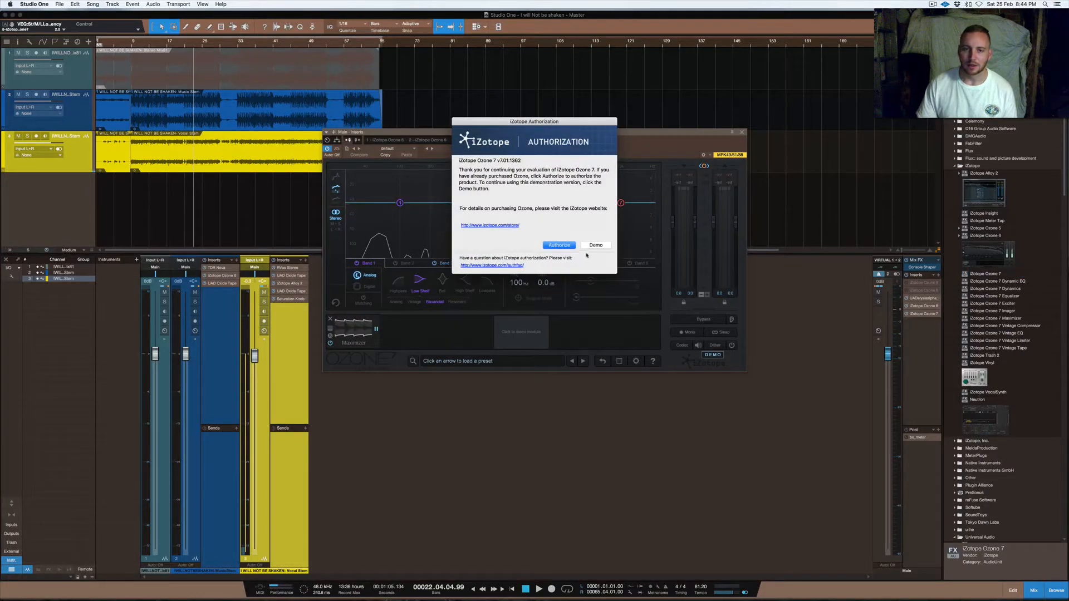
click(594, 246)
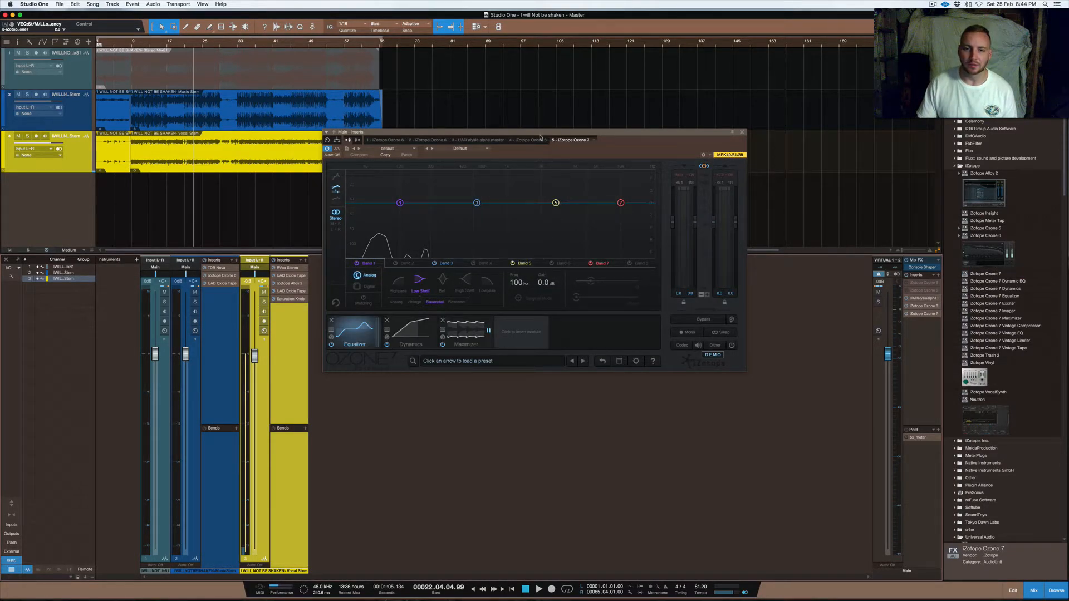
drag(541, 136, 527, 156)
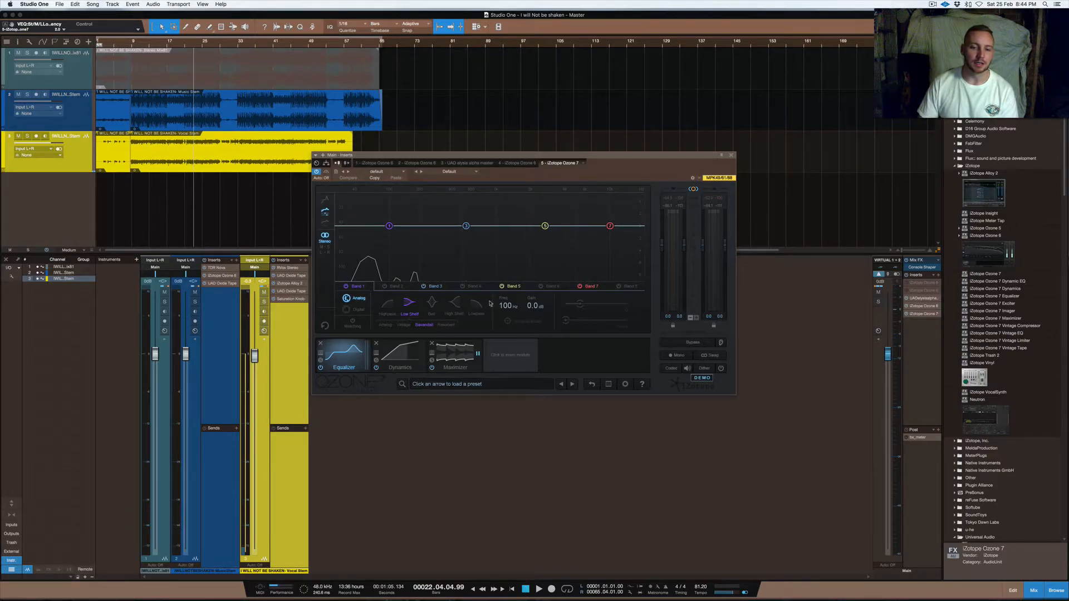
click(469, 355)
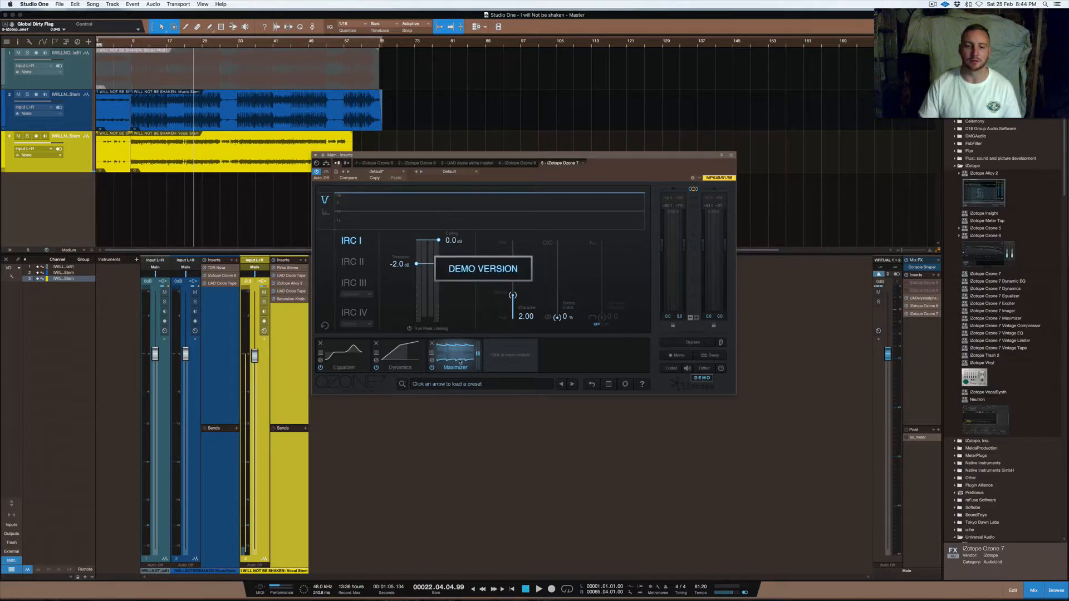
Add a Dynamic EQ module to the Ozone 7 module chain and remove it again
click(516, 354)
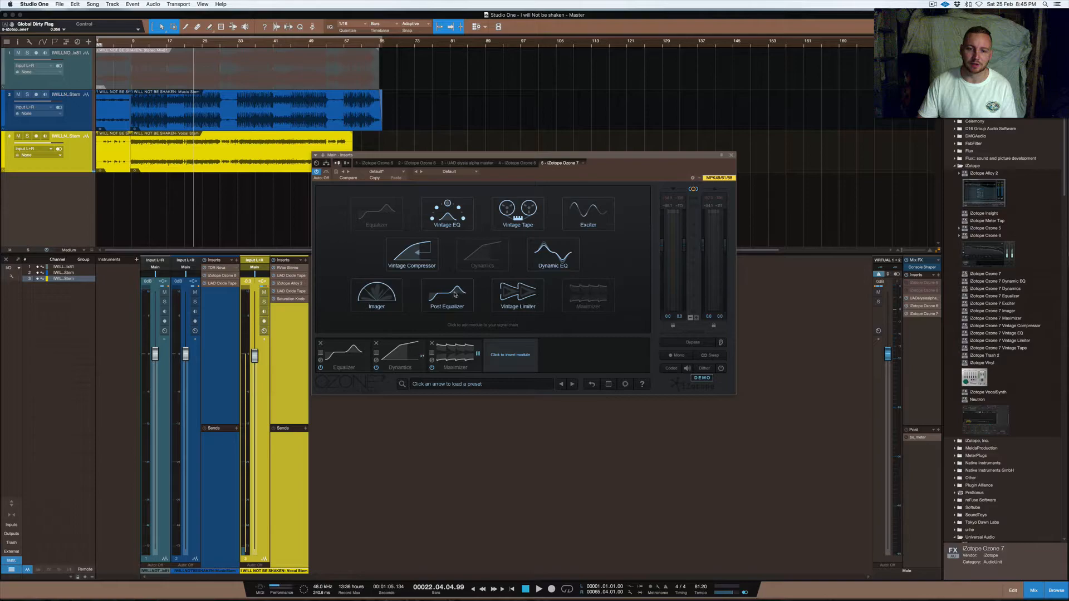
click(564, 261)
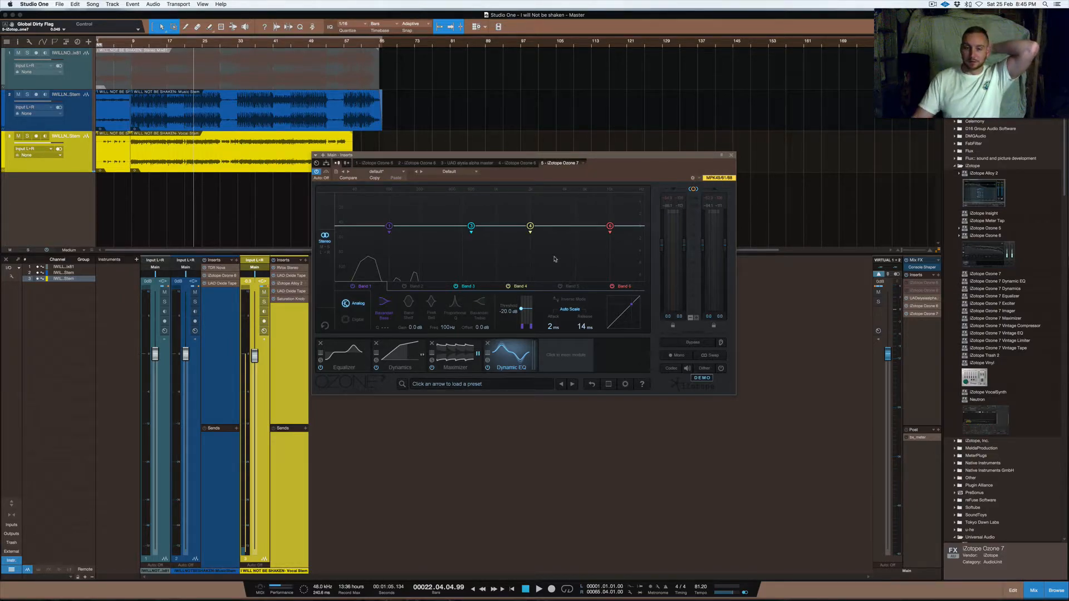
click(487, 345)
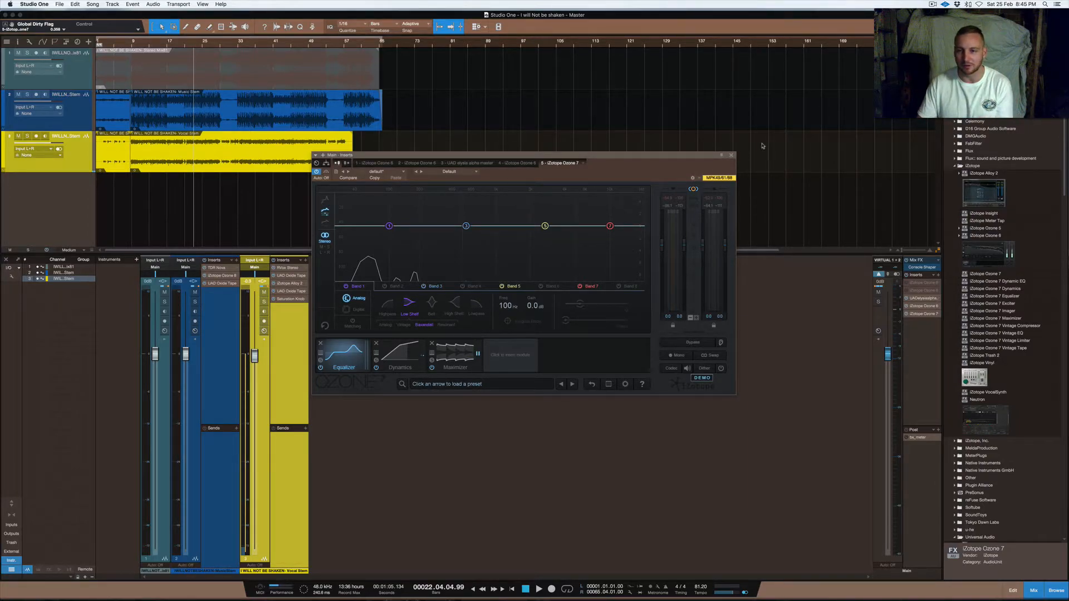
Close the Ozone 7 window and remove the Ozone 7 insert from the main output
click(730, 156)
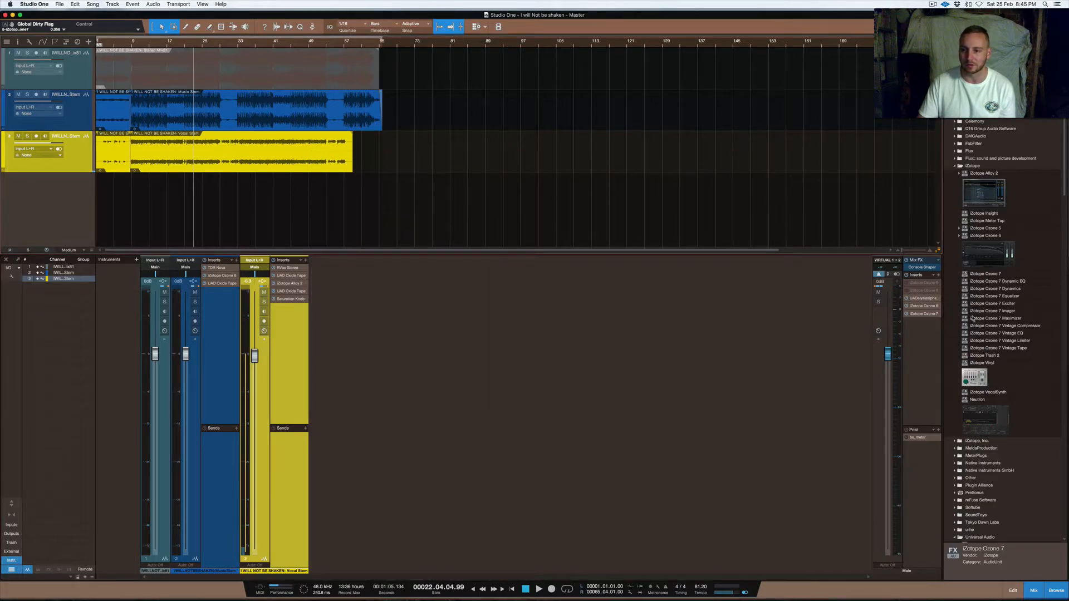
click(939, 315)
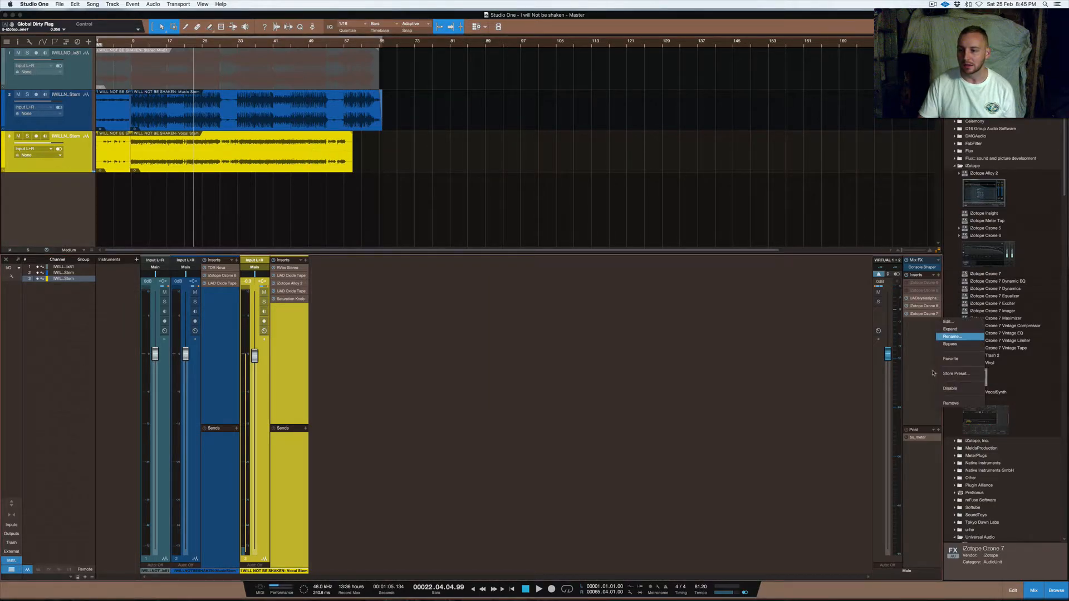
click(951, 403)
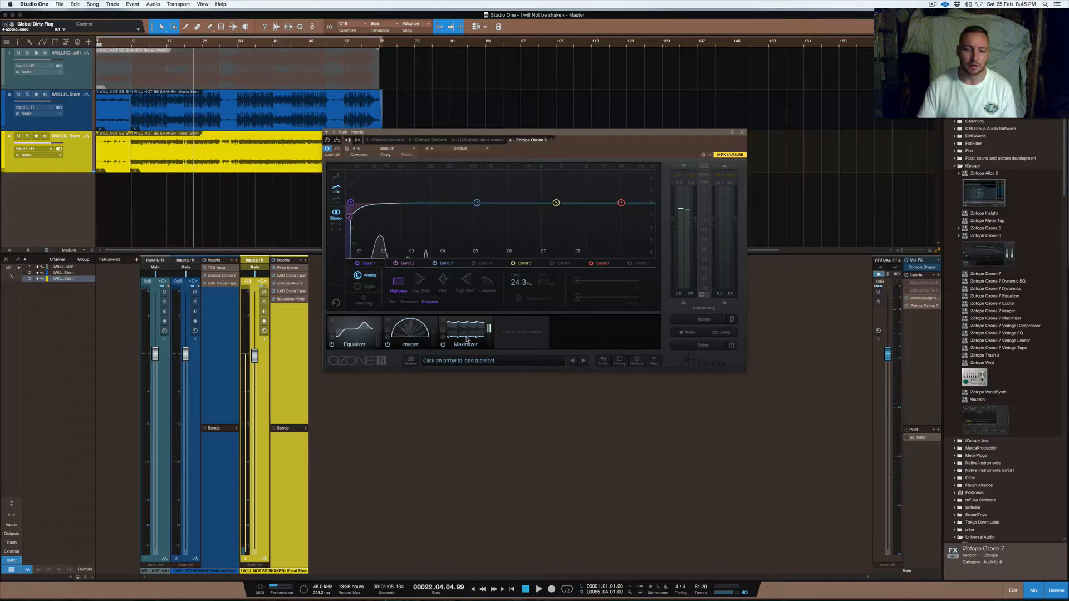
Show the modules that Ozone 6 can add and browse the FabFilter plug-ins available as main output inserts, without adding any
click(515, 333)
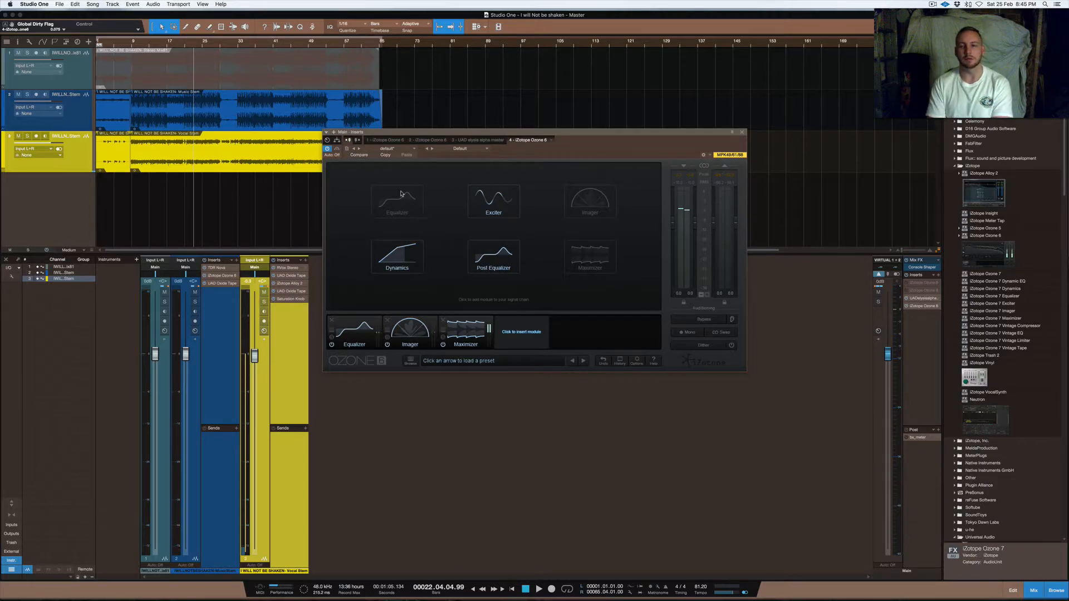
click(938, 275)
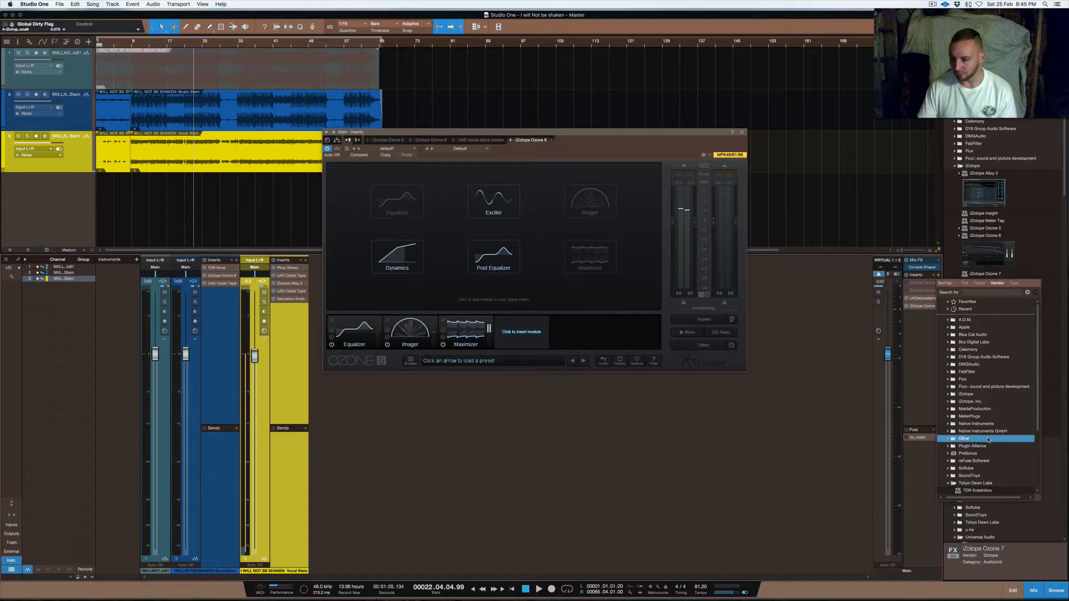
click(950, 373)
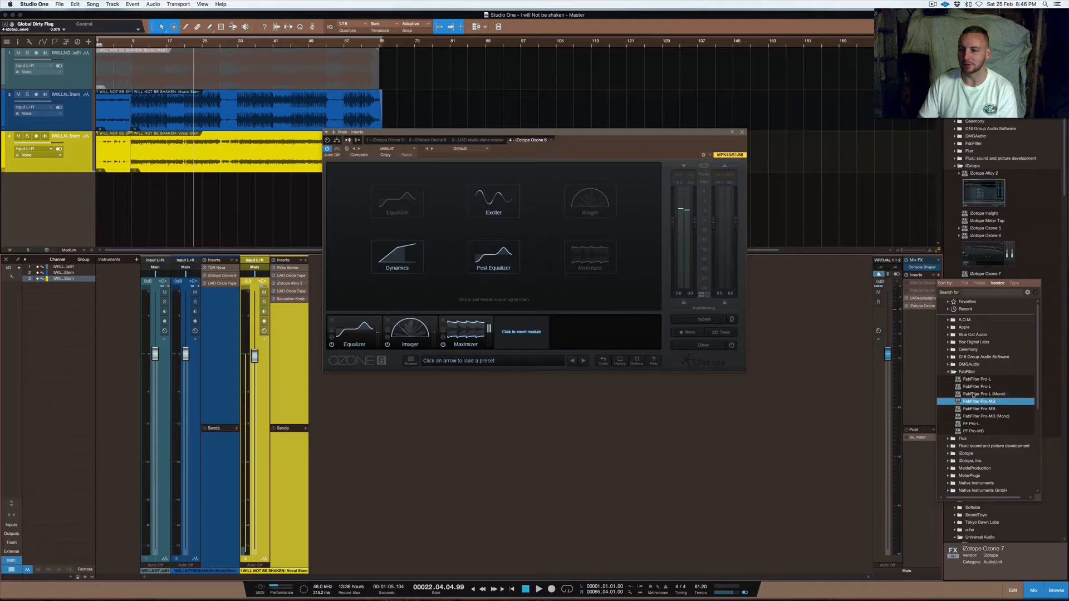
click(809, 405)
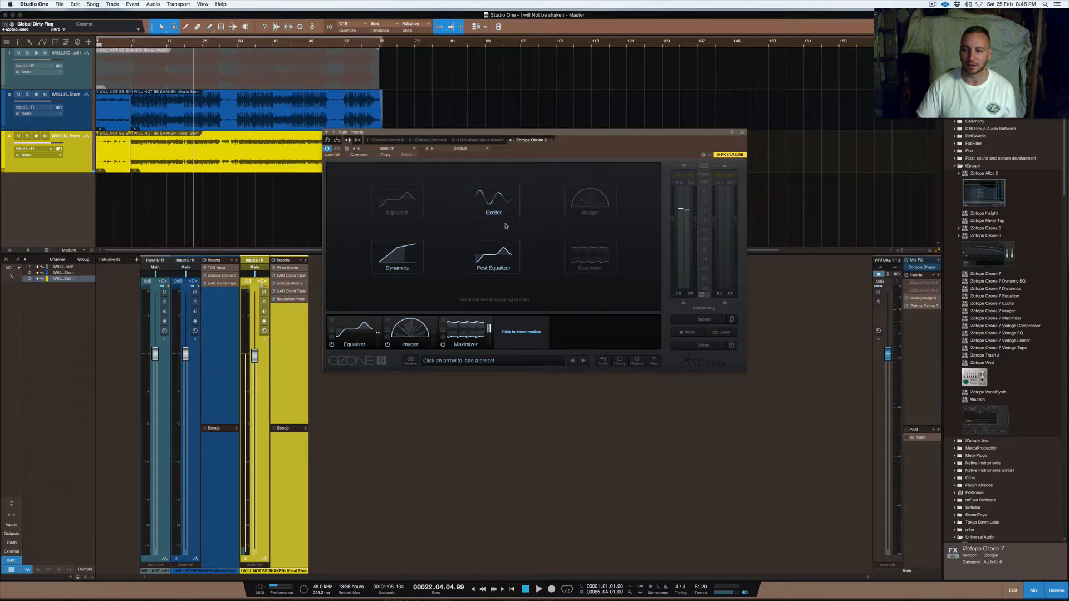
Review the Equalizer and Imager modules of the main output's Ozone 6 and the selection of modules it can insert
click(357, 326)
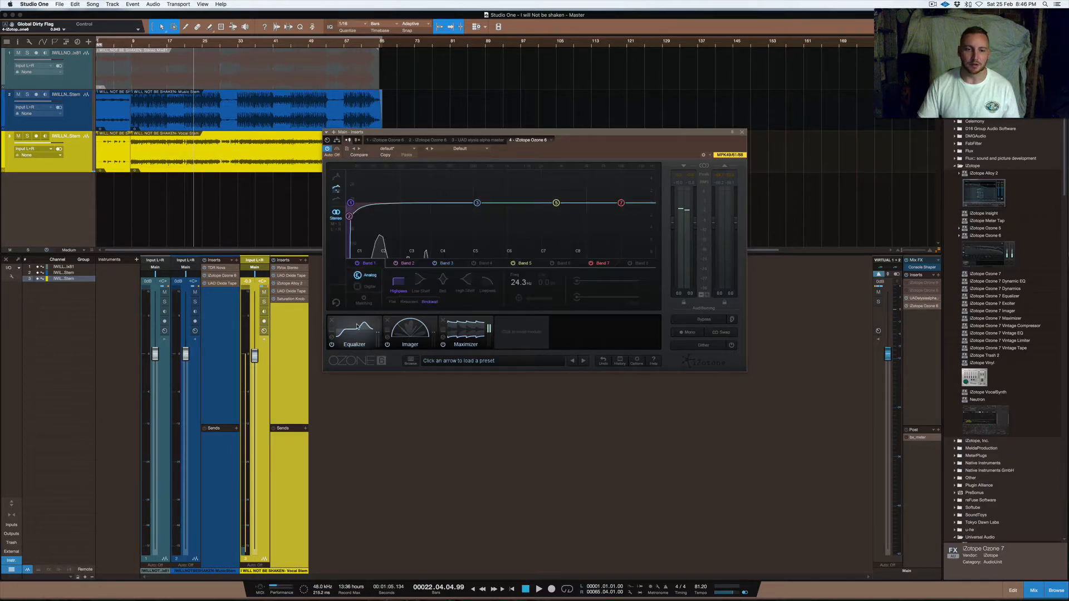
click(520, 333)
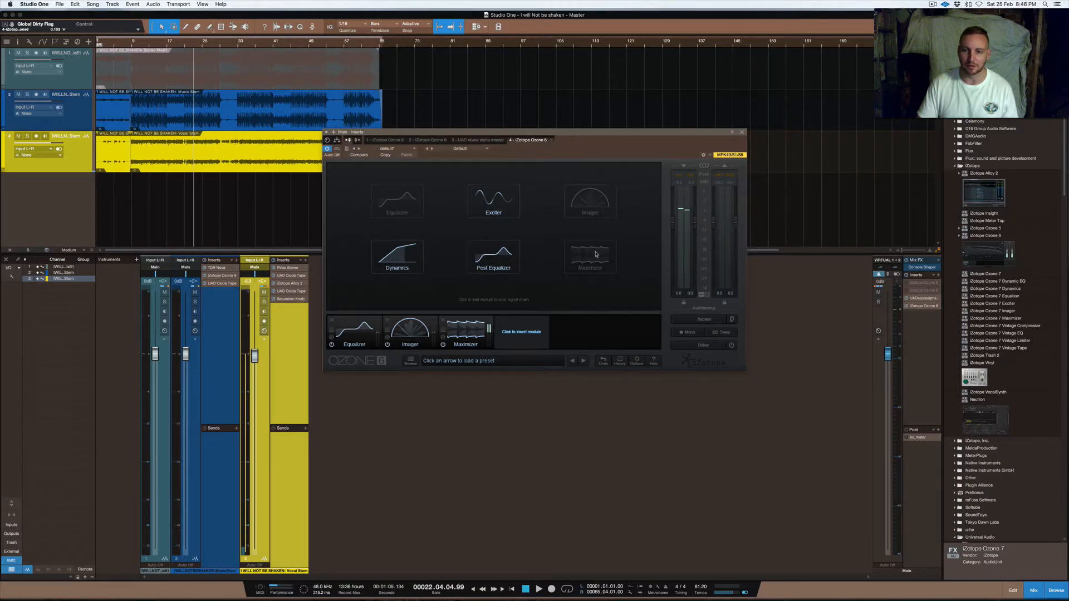
click(359, 334)
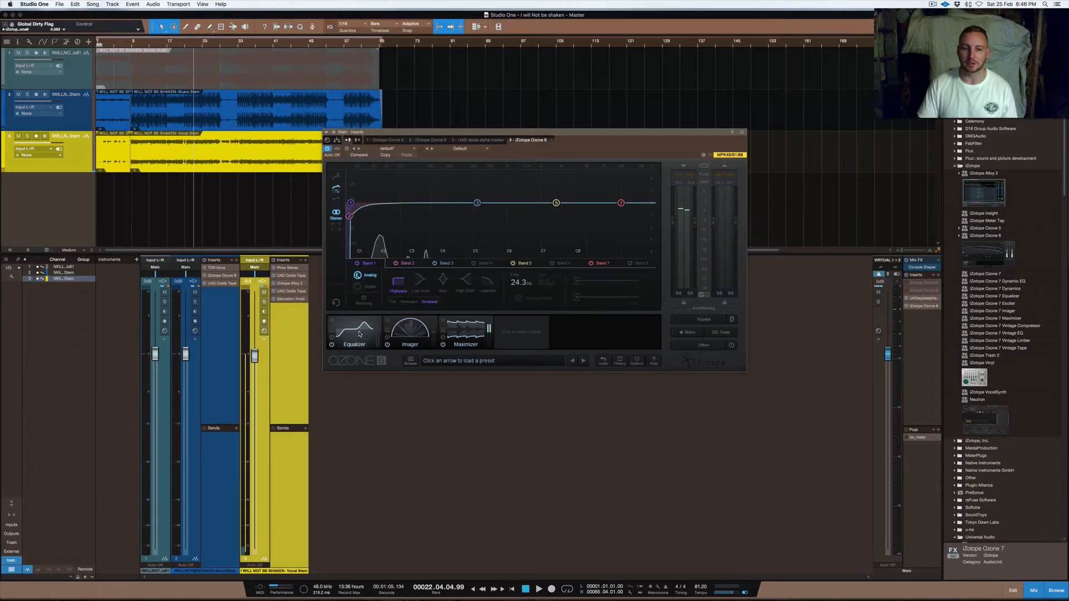
click(407, 334)
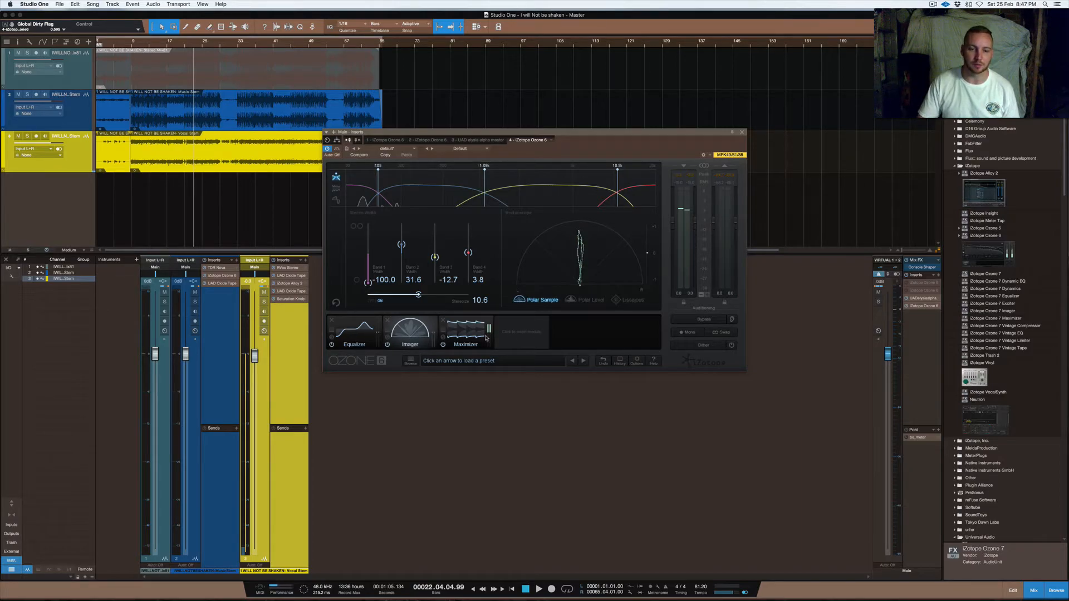
Add the Dynamics module to the Ozone 6 chain and remove its crossover bands until only one band remains
click(519, 334)
click(532, 211)
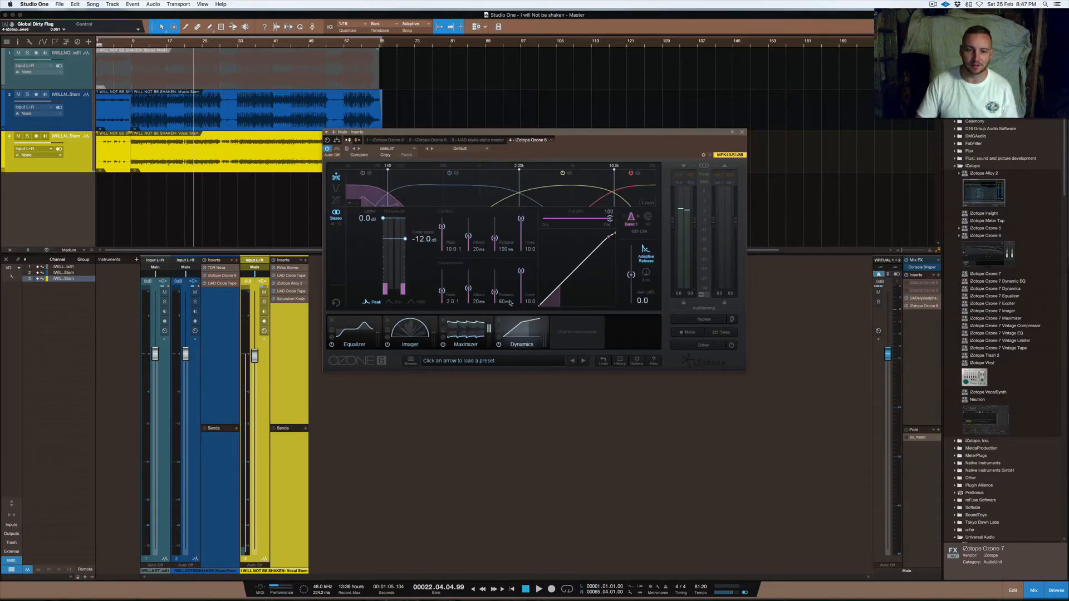
right_click(519, 181)
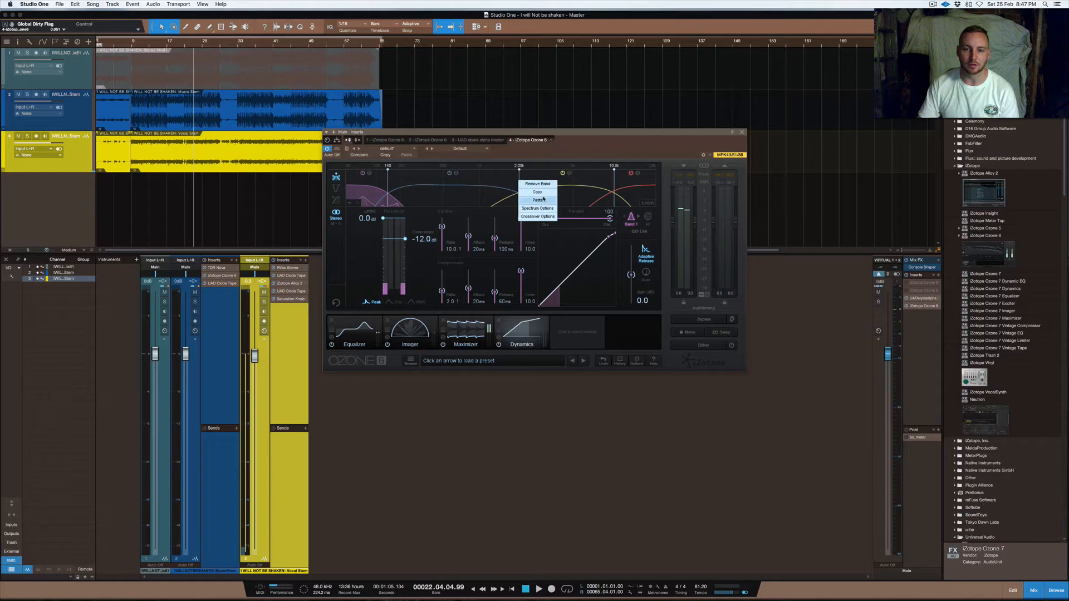
click(538, 183)
right_click(519, 180)
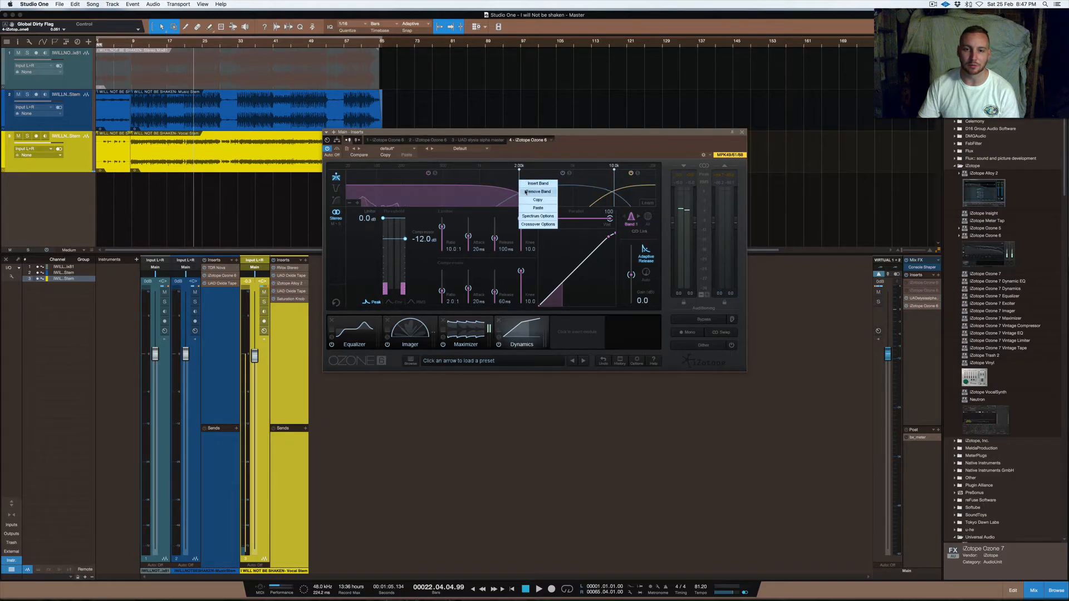
click(525, 192)
right_click(615, 177)
click(623, 188)
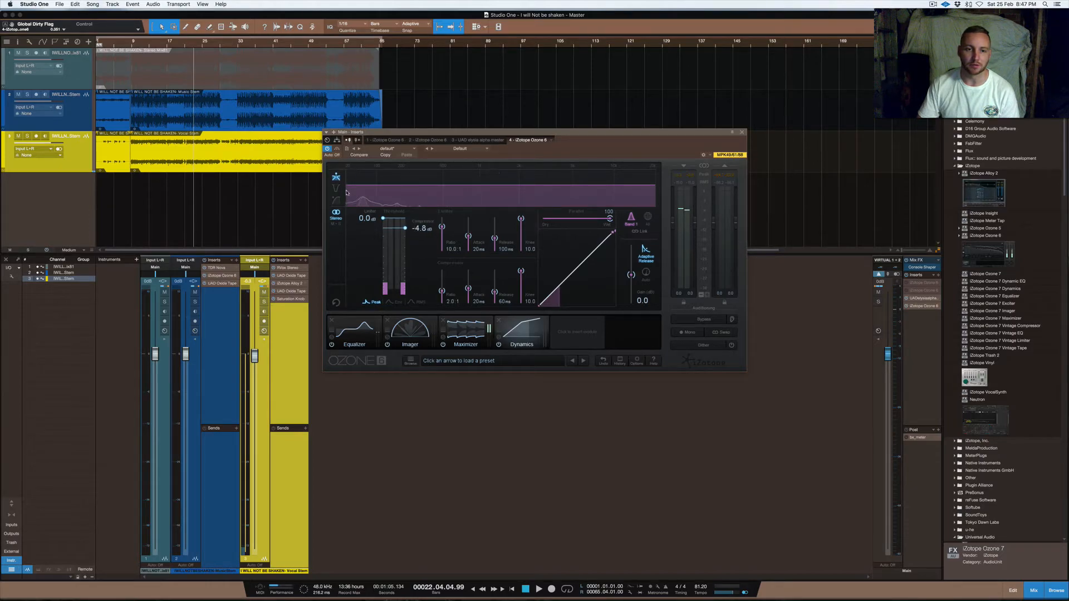
Try the Dynamics detection filter as a highpass moved down to 20 Hz and as a tilt, and set it back to None
click(336, 200)
click(372, 175)
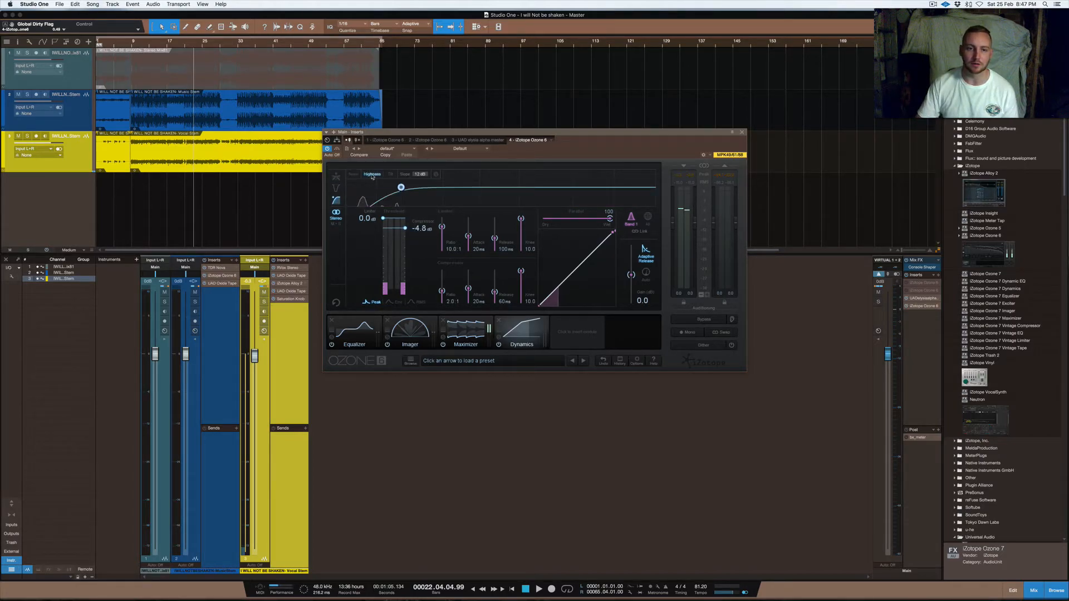
drag(391, 191, 347, 188)
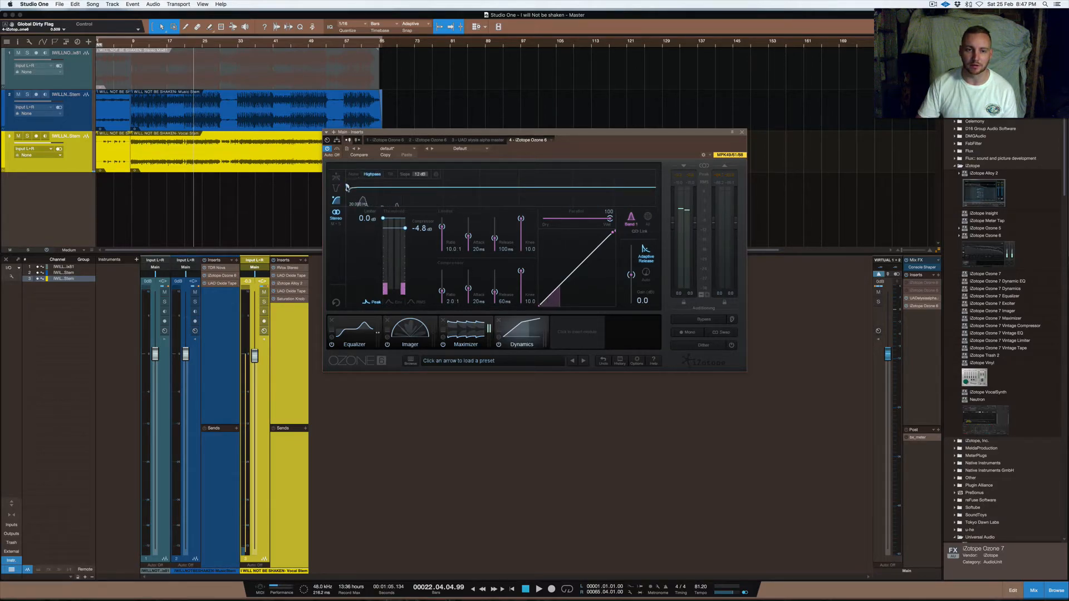
click(390, 174)
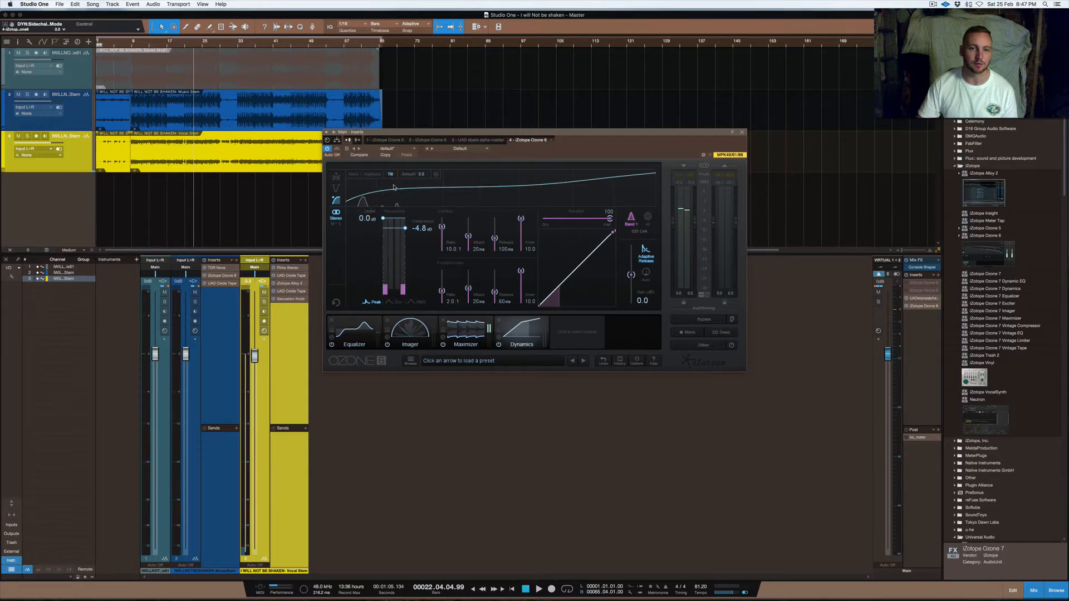
drag(425, 176, 434, 123)
click(368, 174)
click(353, 174)
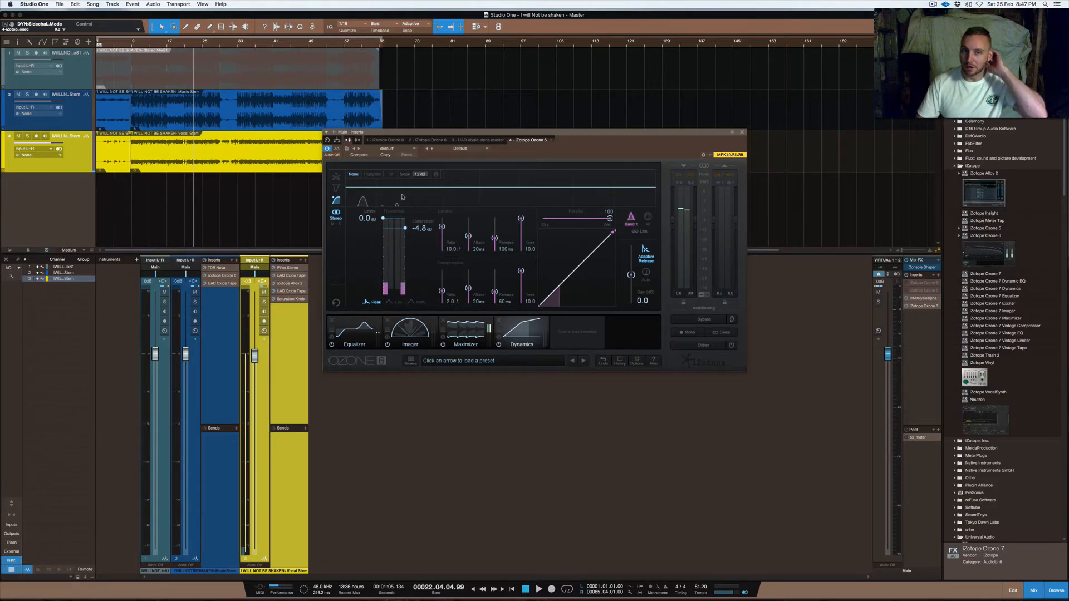
View all Dynamics bands together and the gain reduction trace, and return to the crossover display with the Band 1 controls
click(649, 217)
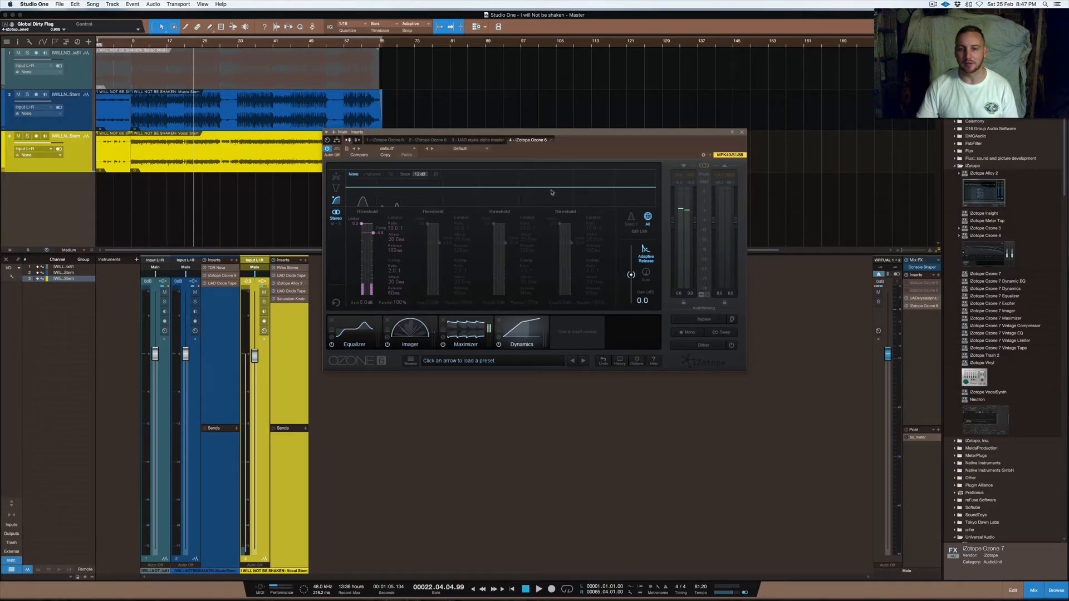
click(337, 190)
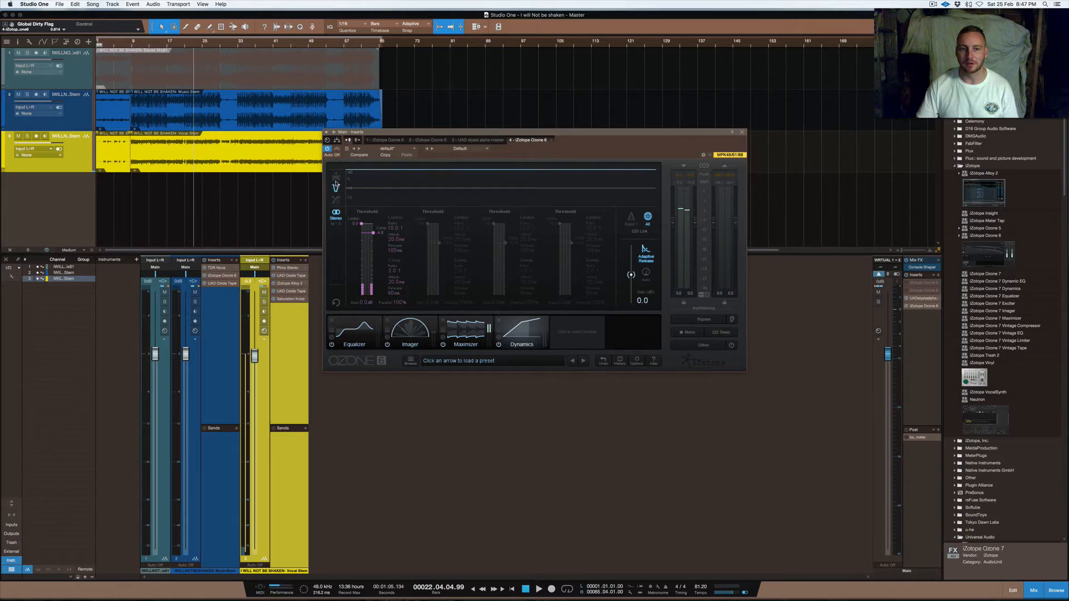
click(336, 177)
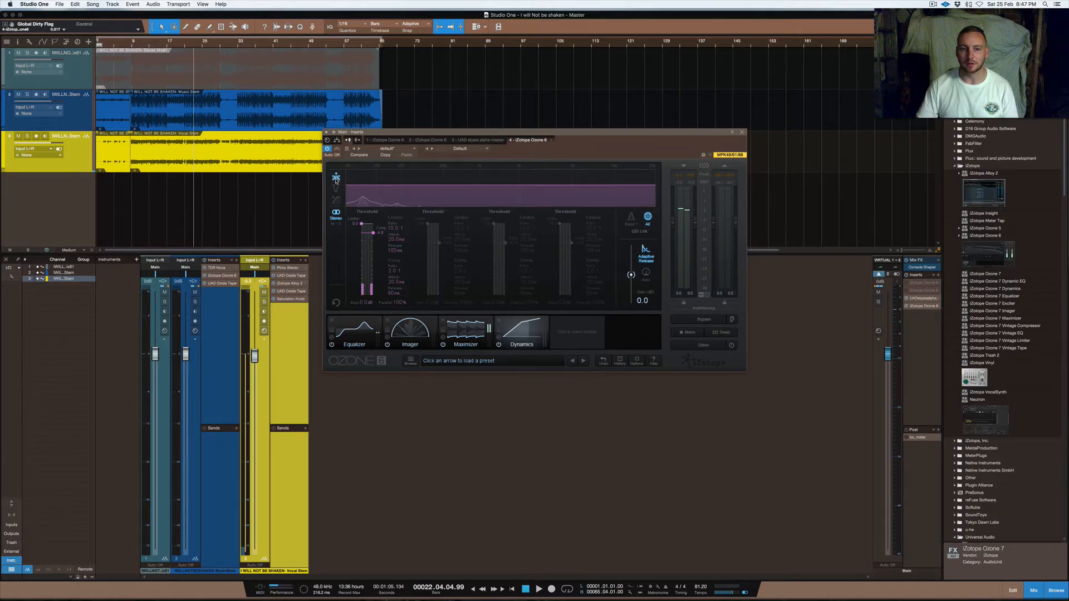
click(631, 217)
Insert a second band in the Dynamics module with the crossover at about 3.66 kHz, and select the upper band
right_click(555, 191)
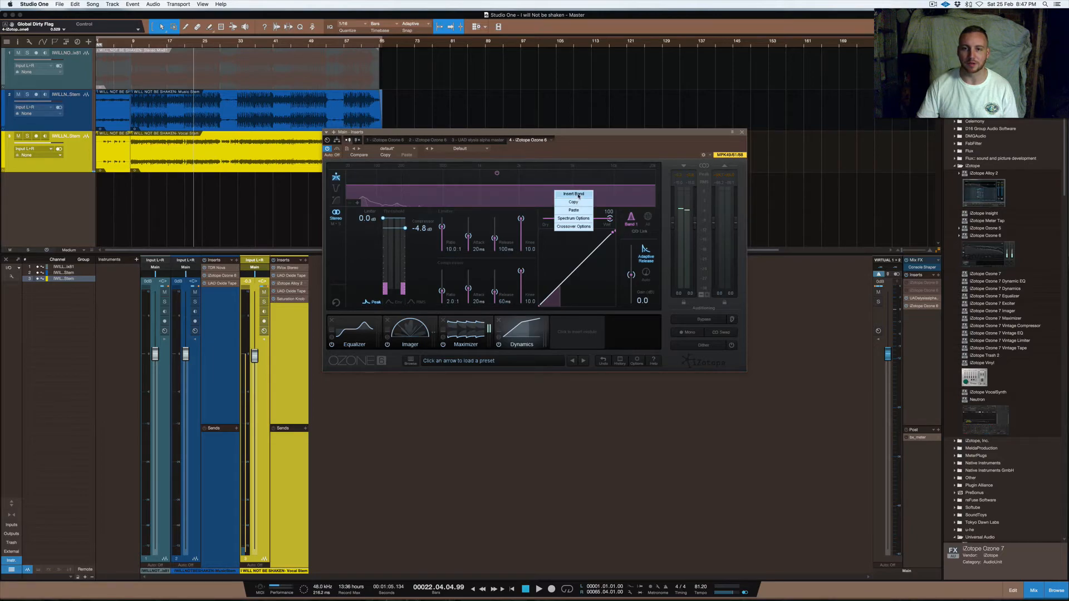
click(574, 194)
drag(553, 178, 554, 178)
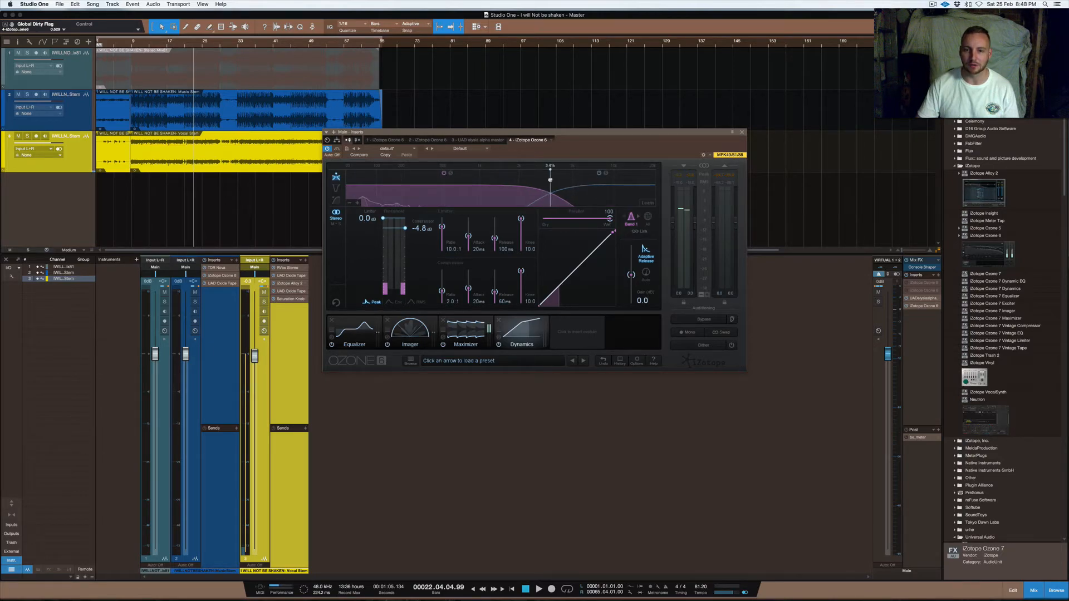
click(604, 179)
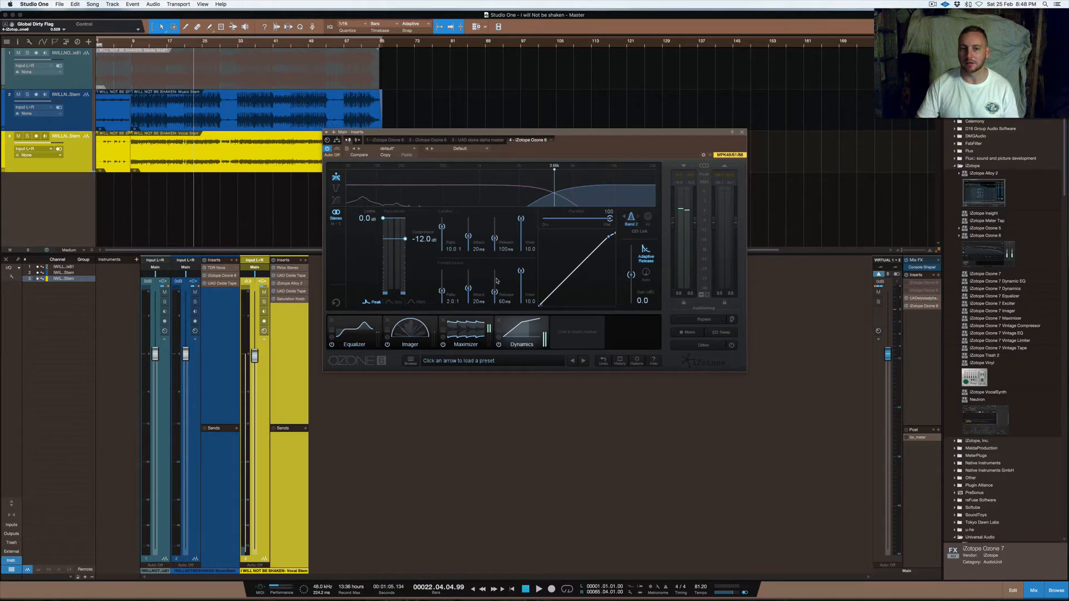
Shorten Band 2's compressor attack, set its release to 12 ms and lower its compressor threshold to -16.0 dB
click(471, 302)
drag(471, 303, 494, 296)
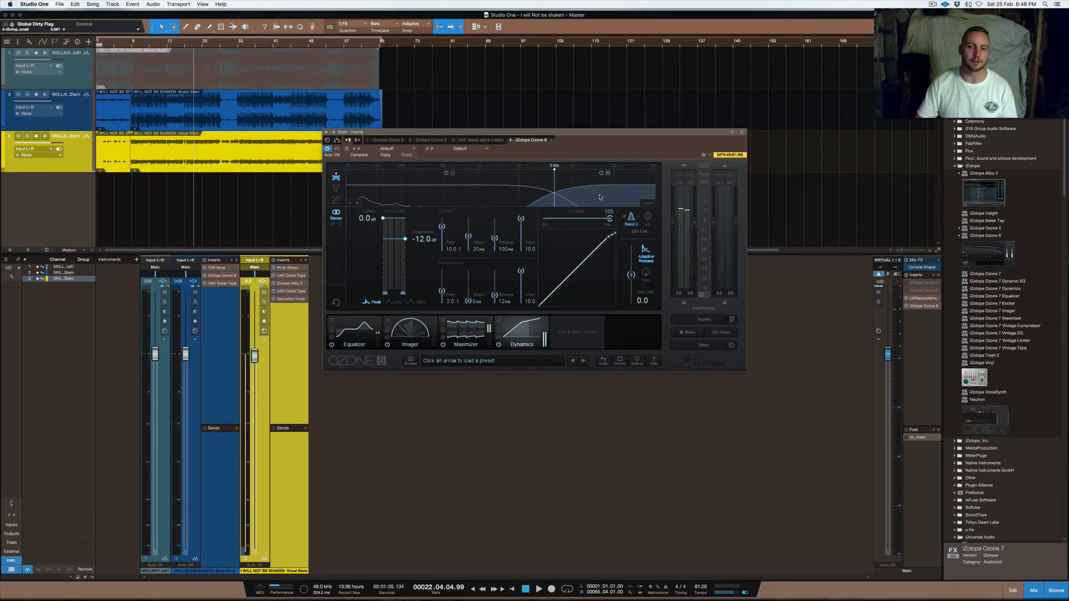
drag(425, 240, 427, 246)
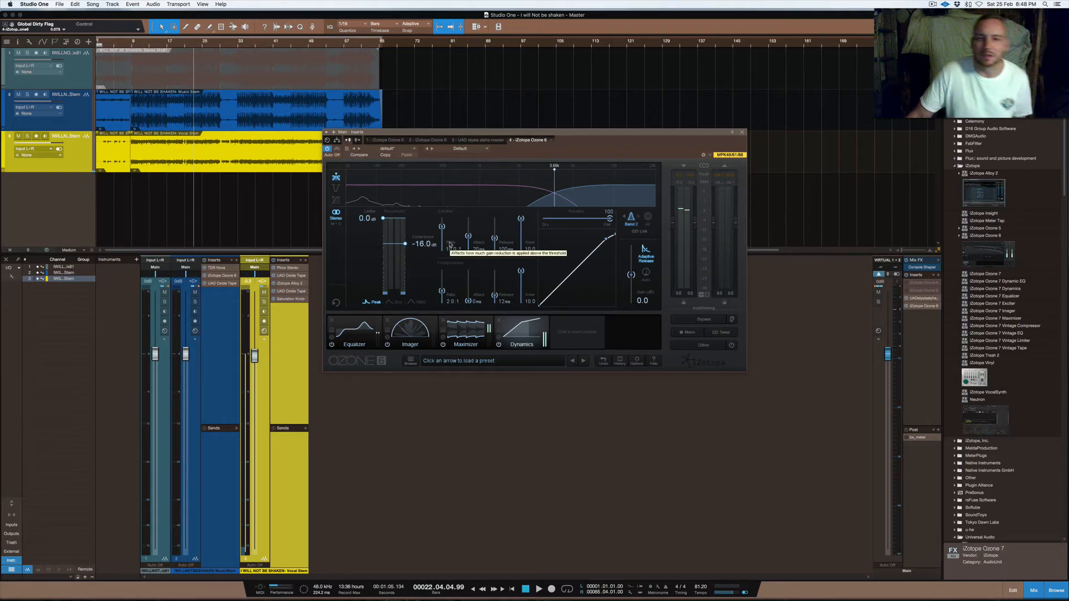
Return to Band 1, remove the Dynamics module from Ozone 6 and close the plug-in window
click(460, 192)
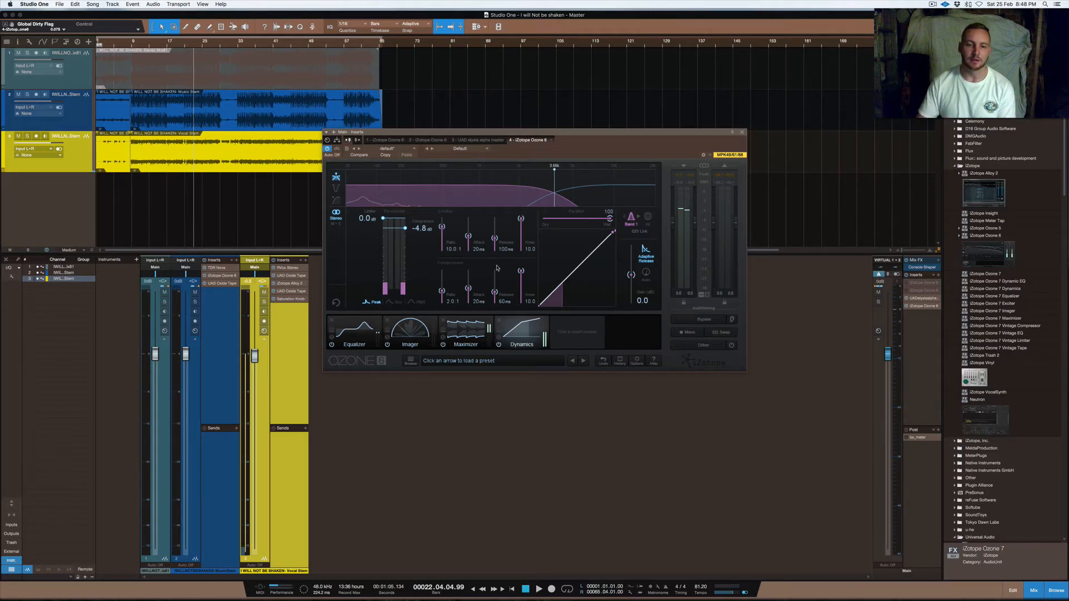
click(499, 320)
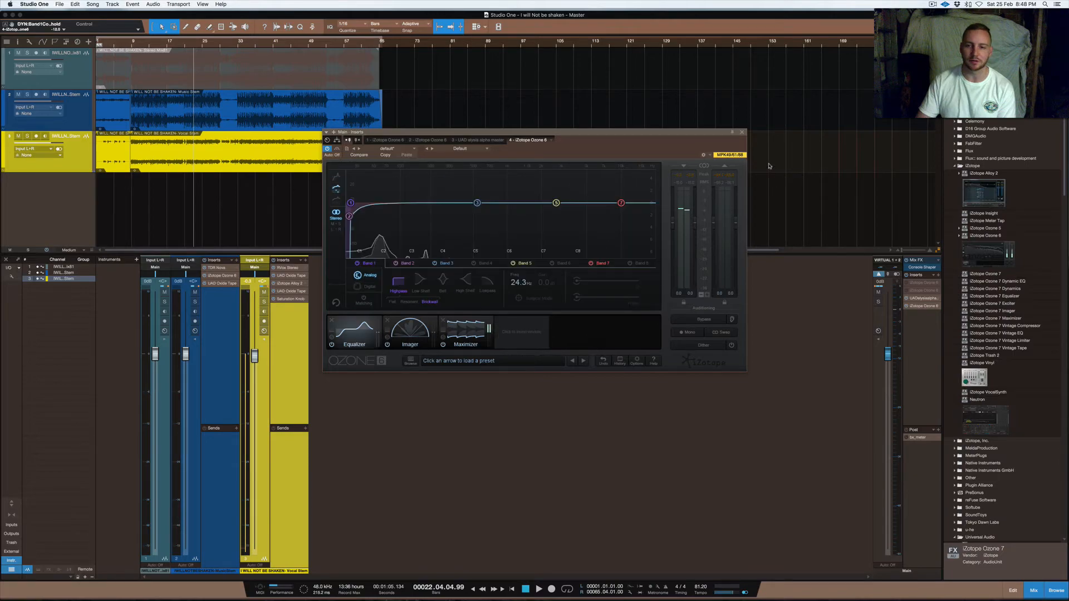
click(743, 133)
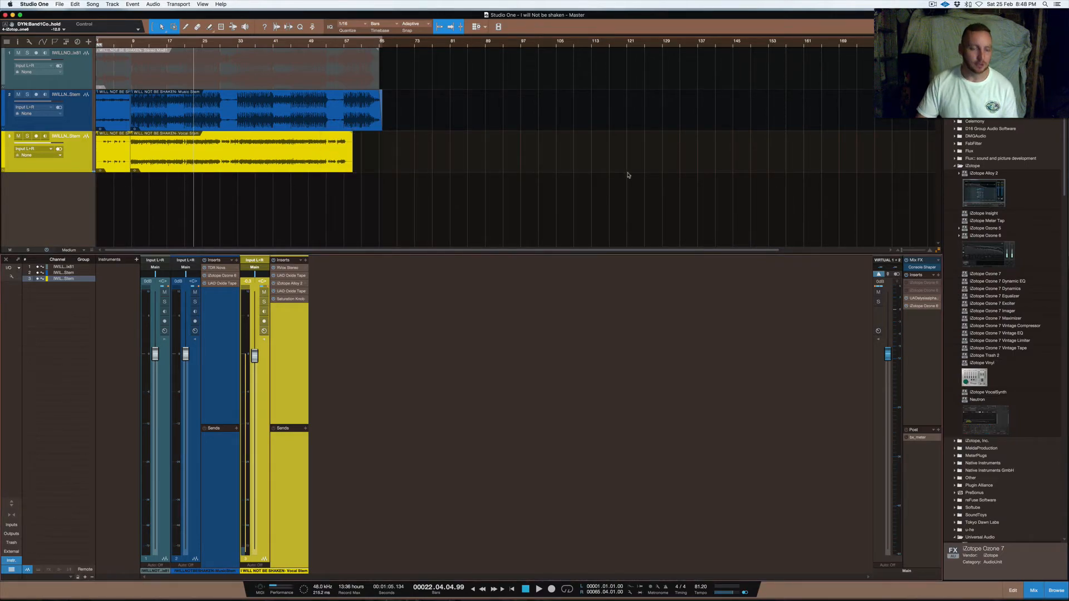
Open the TDR Nova insert on the music stem and move its window clear of the vocal stem's waveform
click(217, 267)
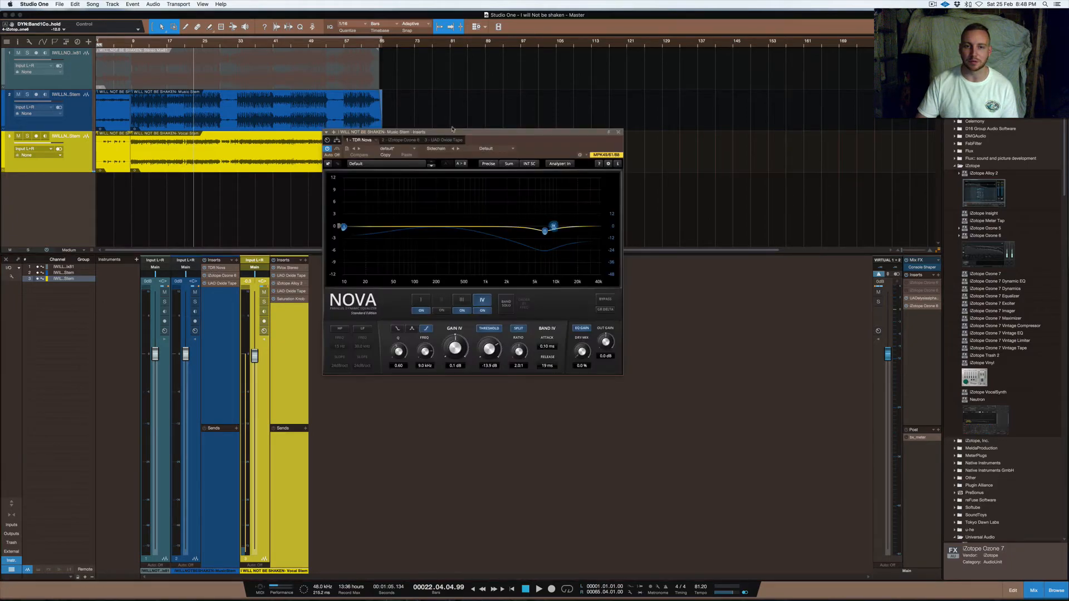
drag(465, 135, 558, 146)
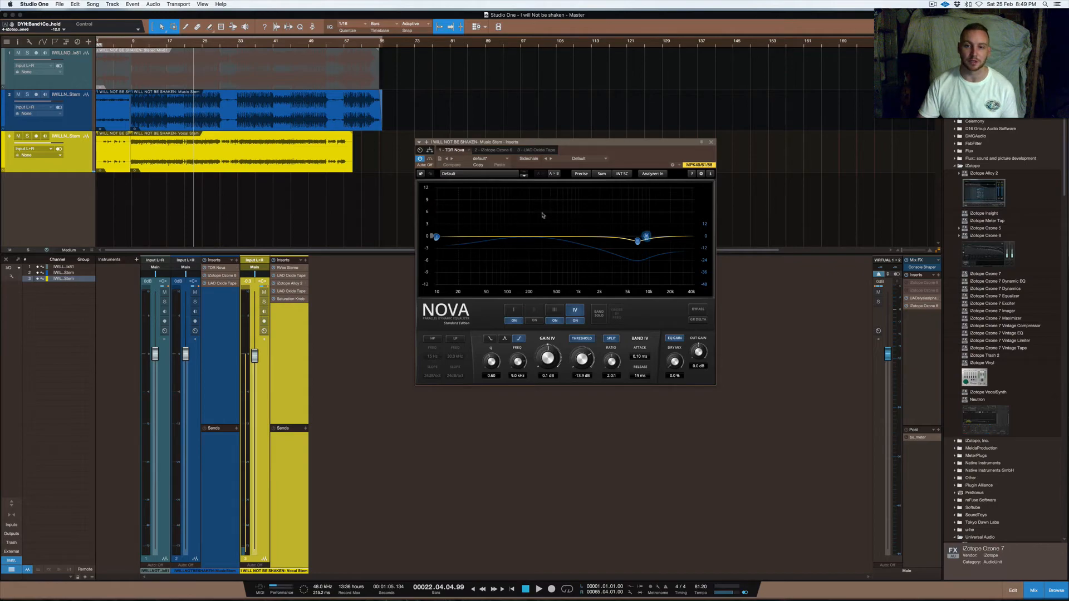
click(601, 173)
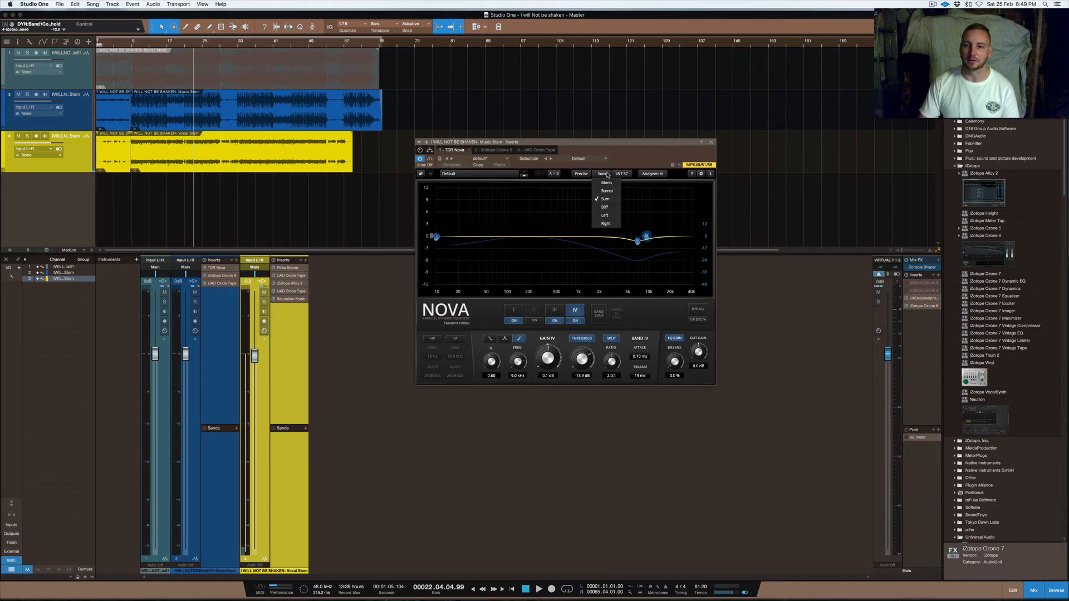
click(655, 173)
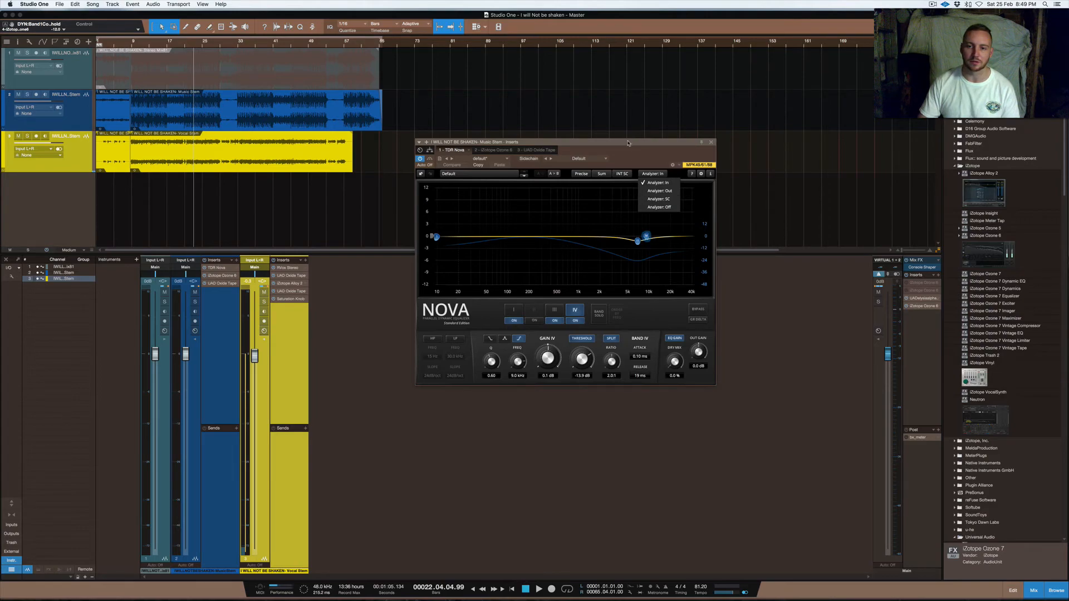
click(654, 187)
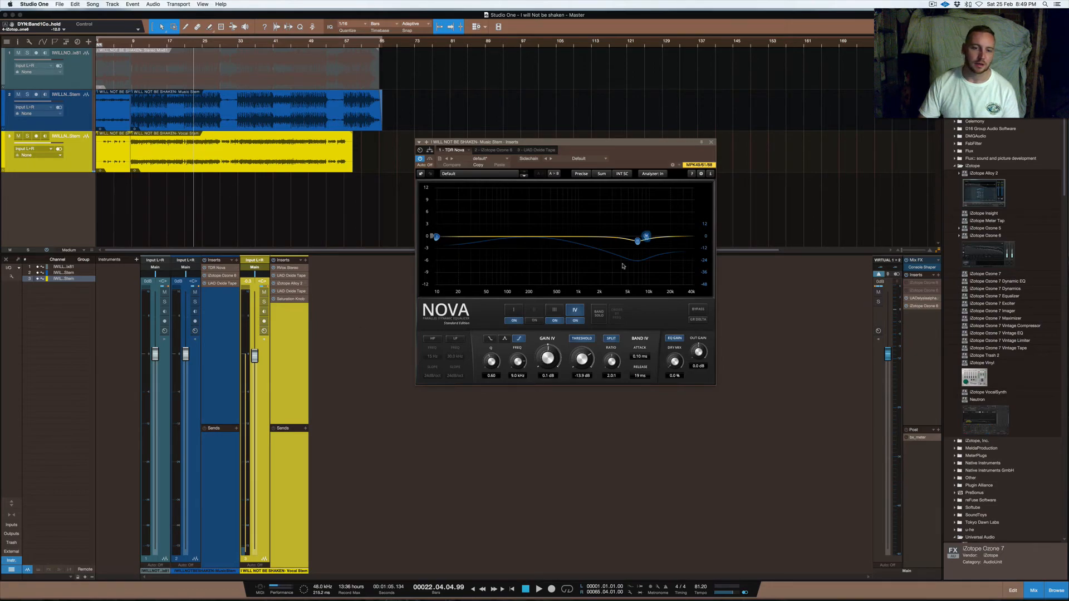
click(711, 143)
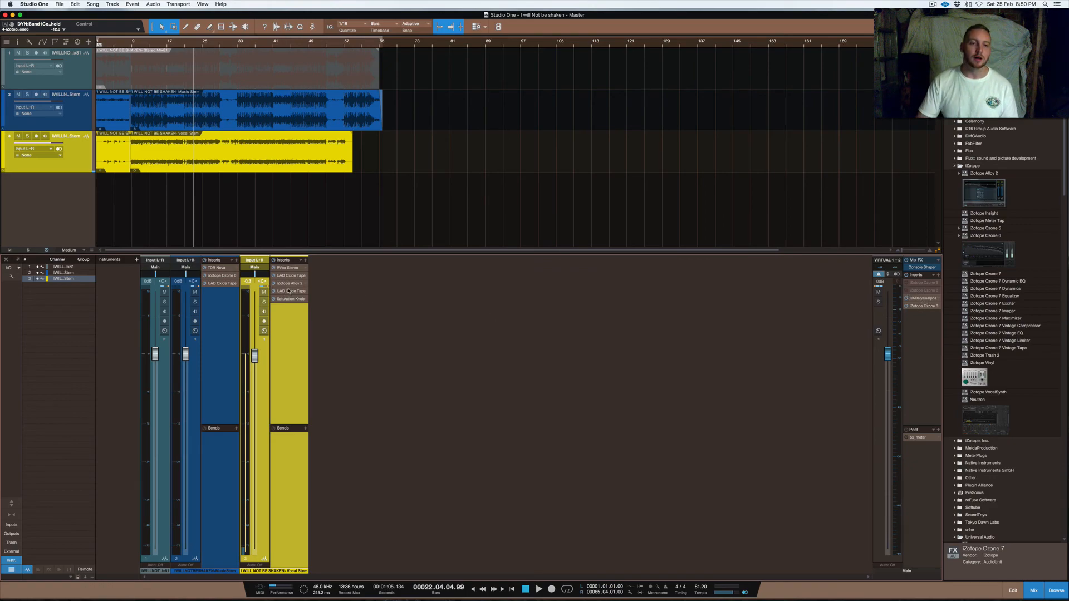
Open the UAD elysia alpha master insert on the main output, shift its window slightly down, and close it
click(925, 298)
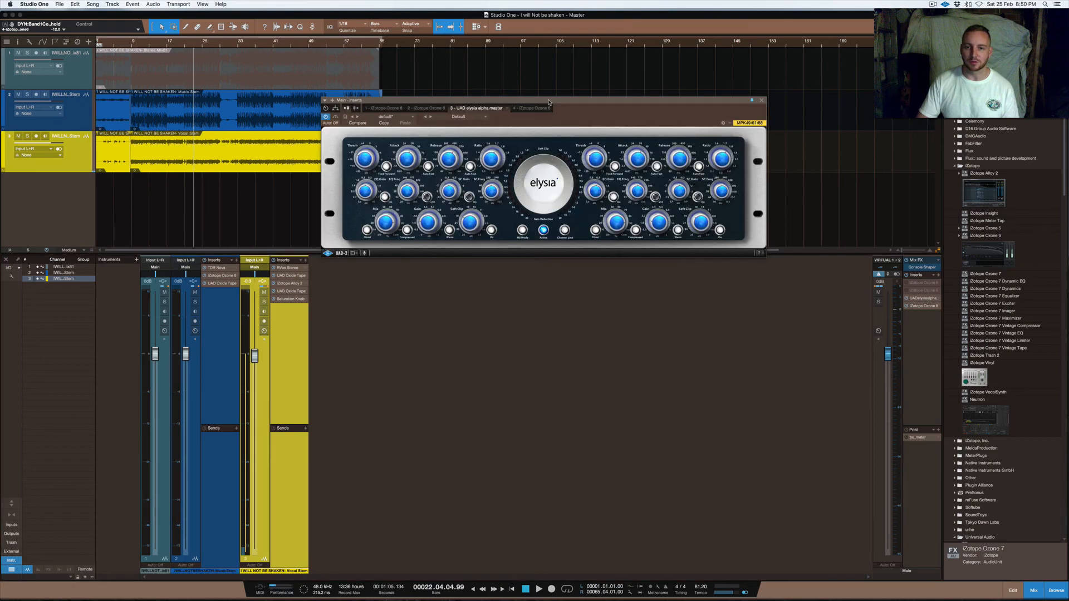
drag(548, 102, 548, 119)
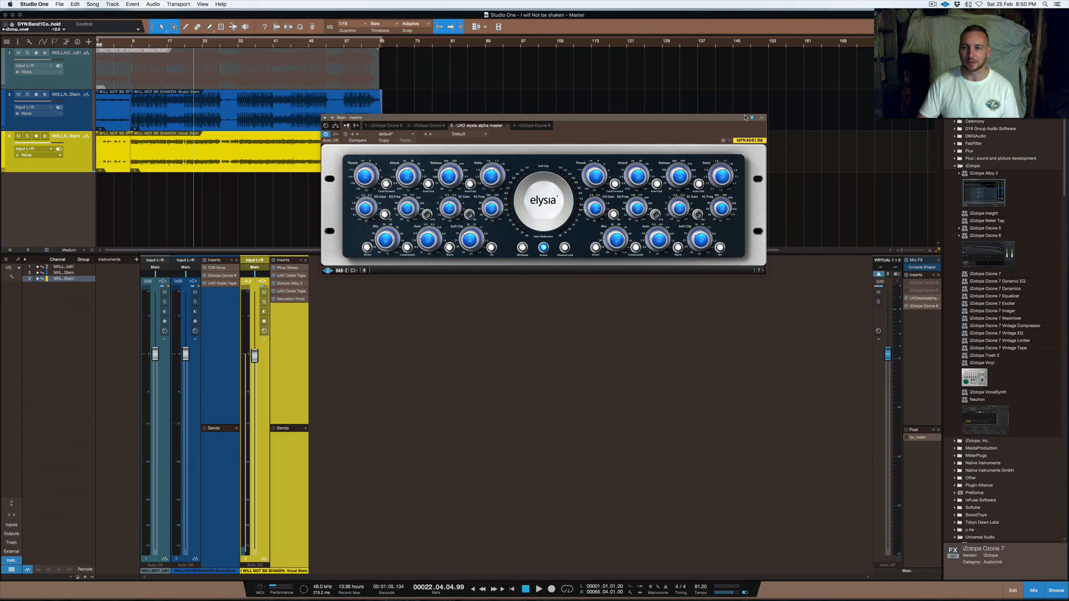
click(763, 118)
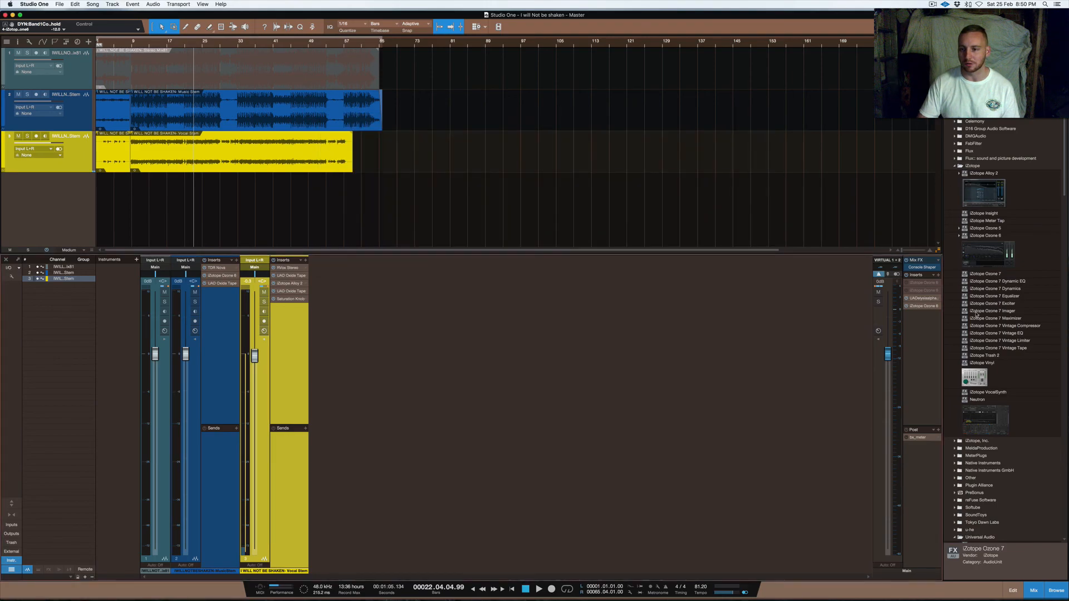
Open the final iZotope Ozone 6 insert on the main output to view its module chain, and close it
click(924, 306)
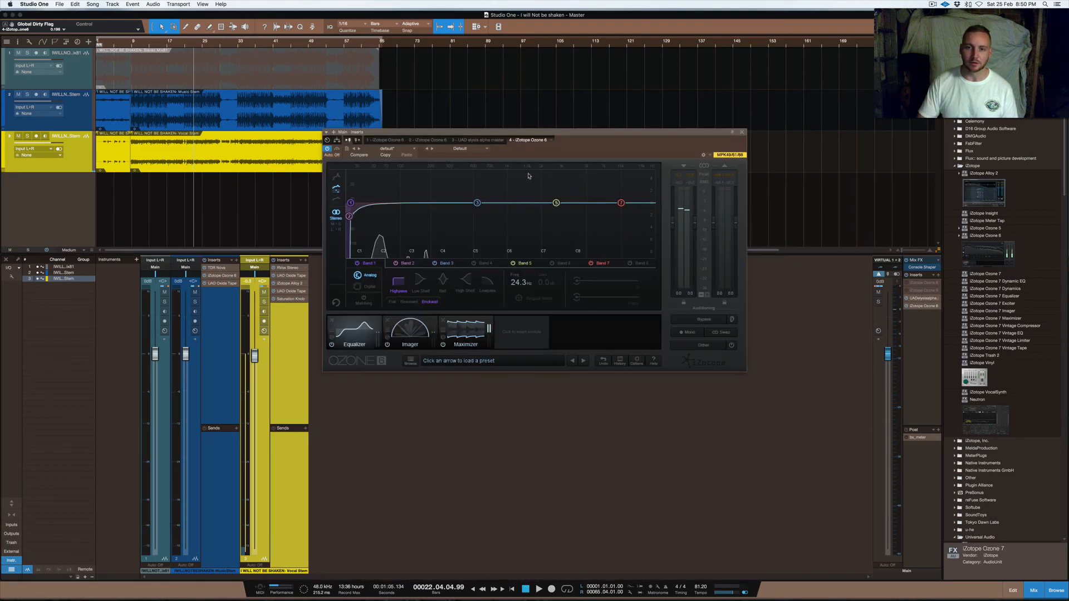
click(743, 132)
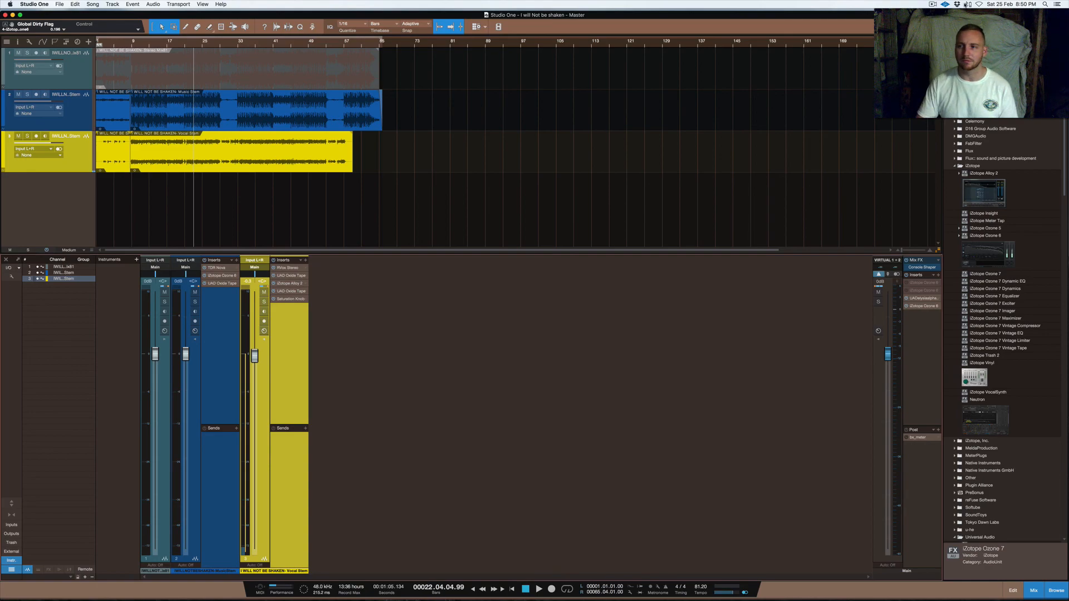
click(933, 4)
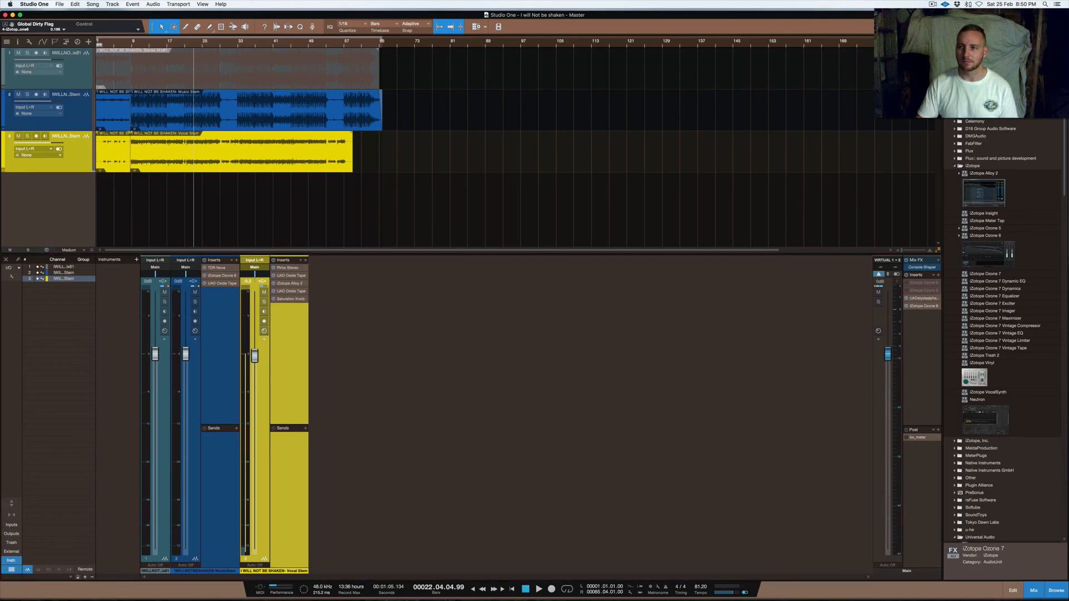